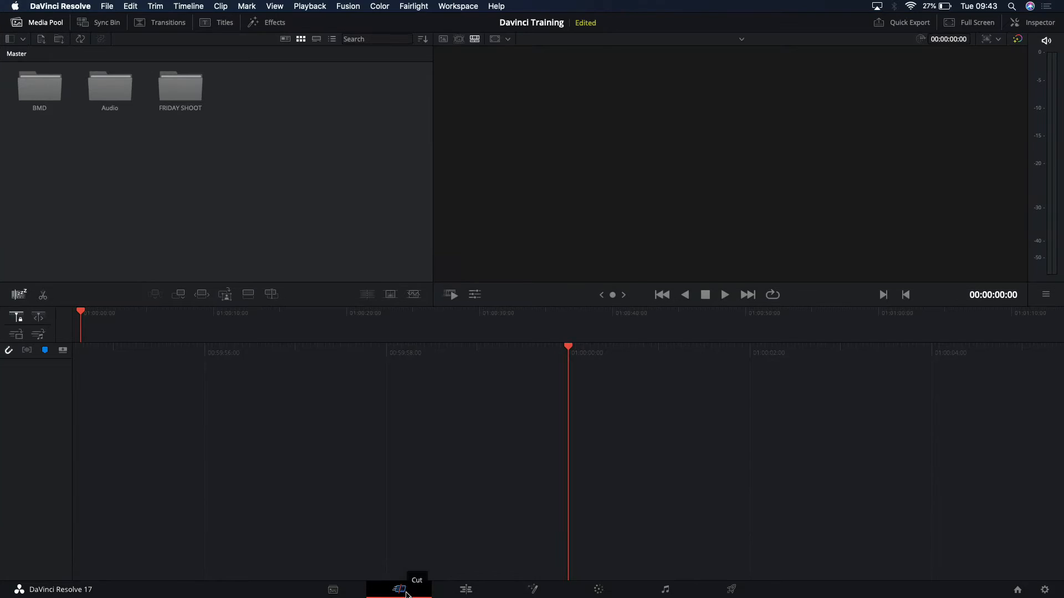
Look at the Media page, go back to the Cut page, and view the Sync Bin before returning to the Media Pool.
{"action": "left_click", "coordinate": [333, 590]}
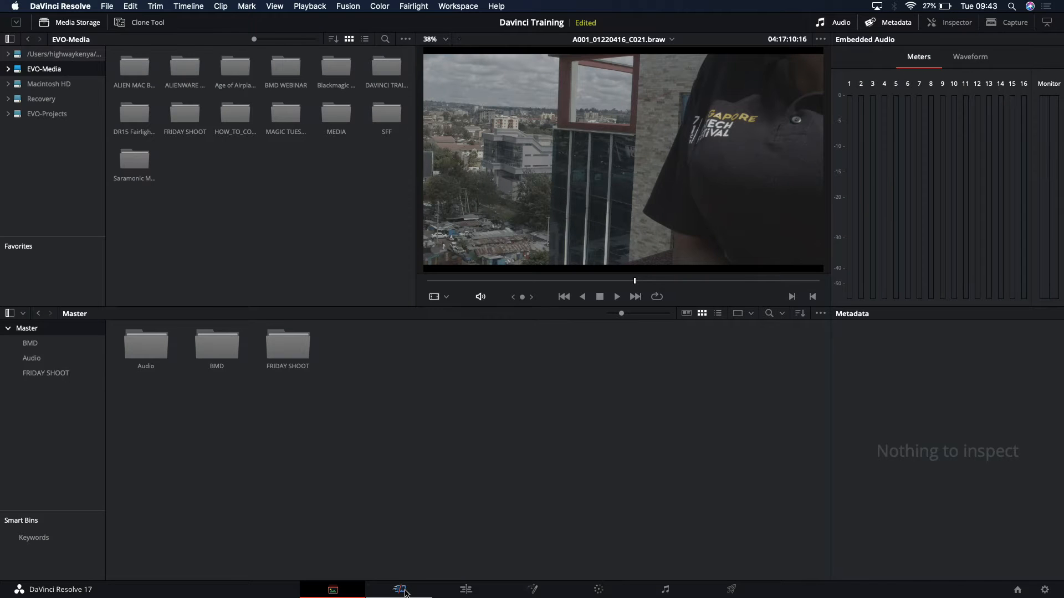
{"action": "left_click", "coordinate": [405, 592]}
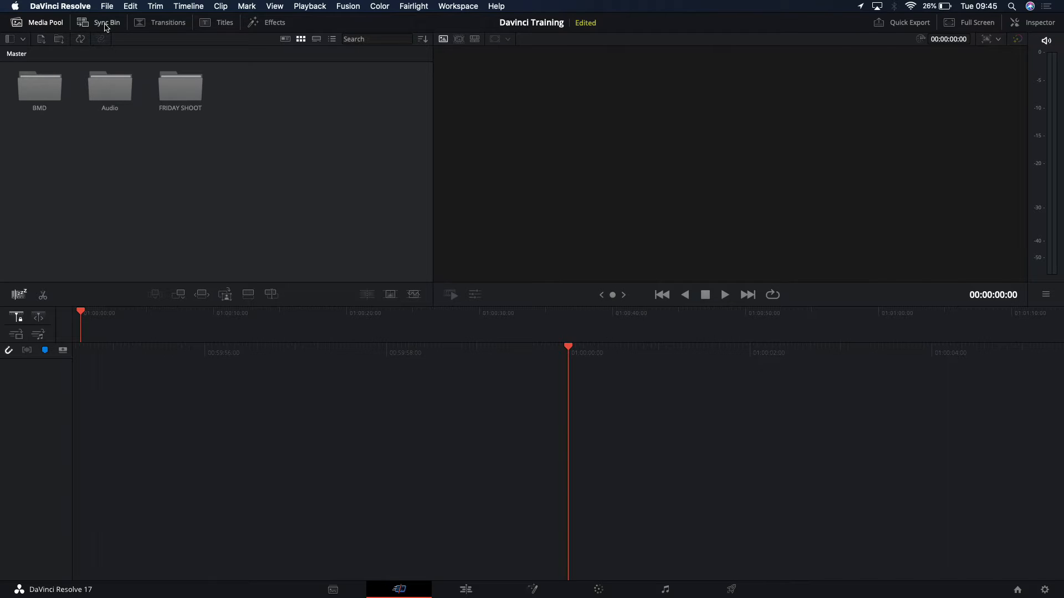
{"action": "left_click", "coordinate": [106, 25]}
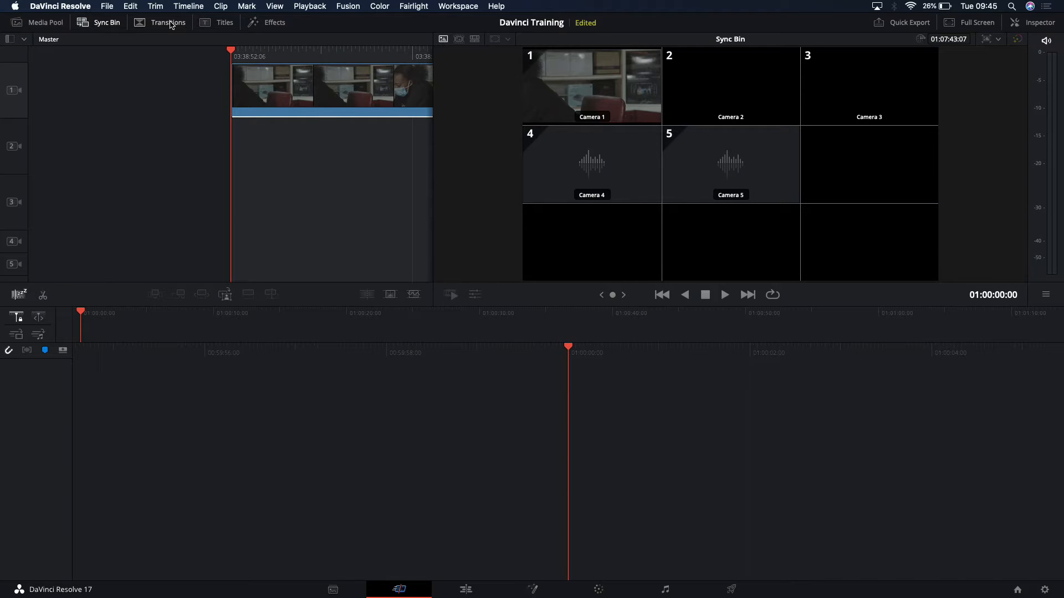
{"action": "left_click", "coordinate": [42, 23]}
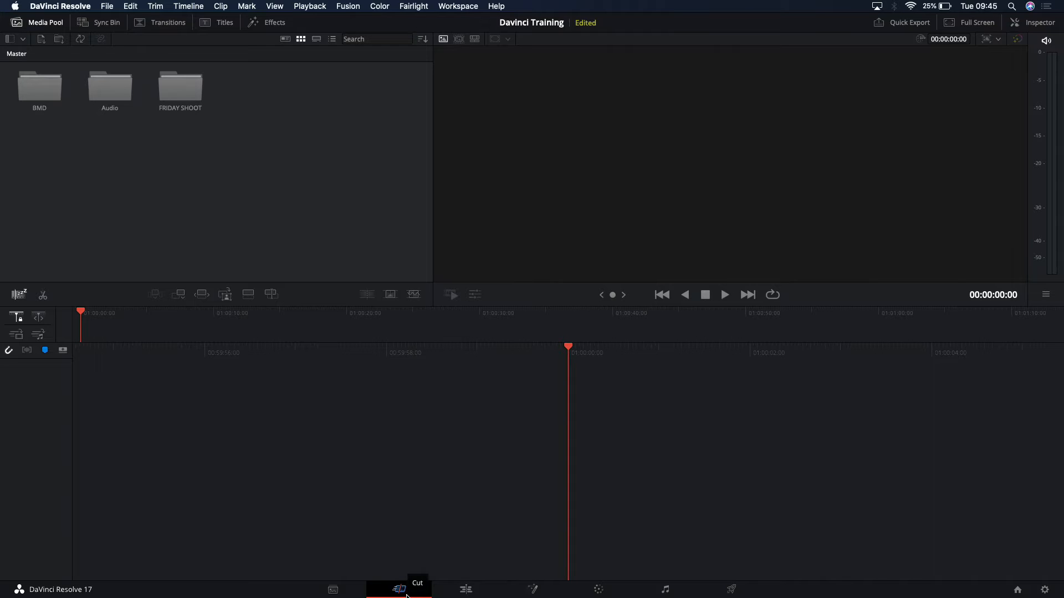
On the Edit page, put clip A001_01220342_C003.braw from the FRIDAY SHOOT bin on a new timeline and view it on the Cut page.
{"action": "left_click", "coordinate": [466, 590]}
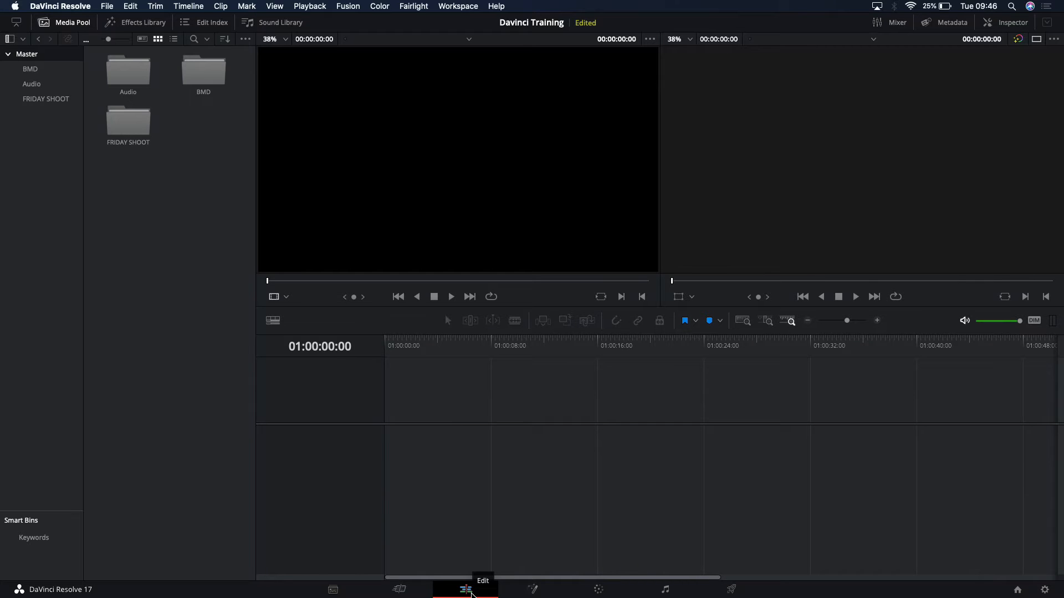
{"action": "double_click", "coordinate": [129, 122]}
{"action": "left_click_drag", "start_coordinate": [139, 130], "coordinate": [392, 460]}
{"action": "left_click", "coordinate": [398, 589]}
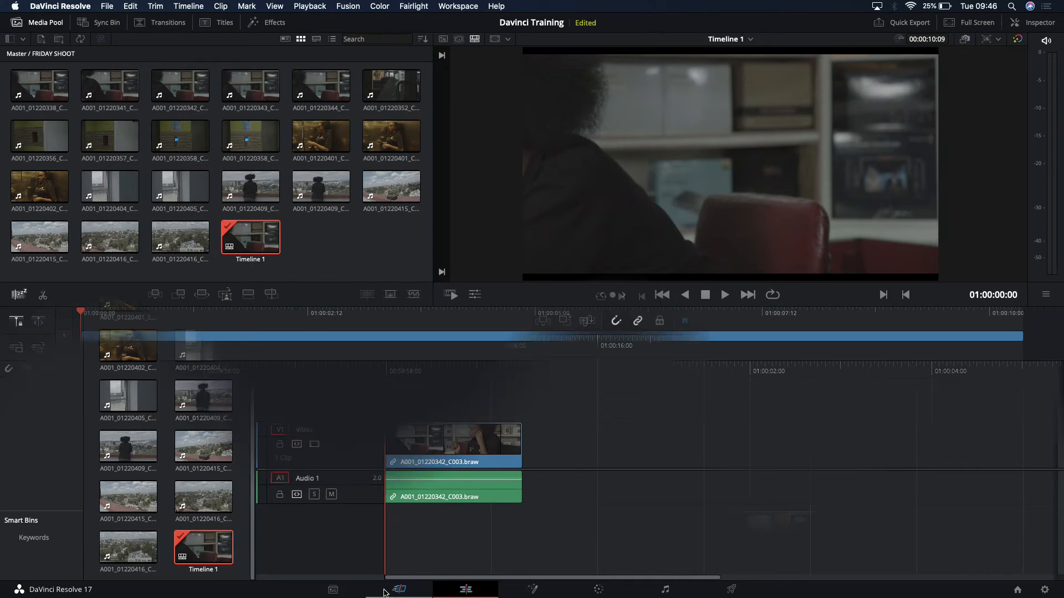
Return to the Edit page and delete the video clip and its audio from Timeline 1.
{"action": "left_click", "coordinate": [466, 589]}
{"action": "left_click_drag", "start_coordinate": [553, 509], "coordinate": [435, 427]}
{"action": "key", "text": "Delete"}
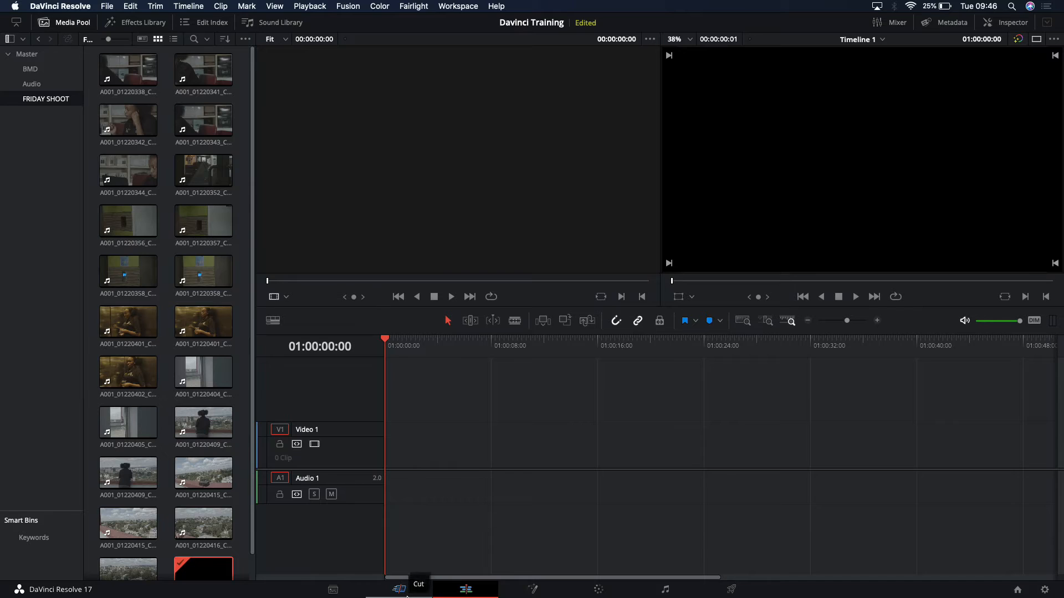
Switch to the Cut page and look inside the FRIDAY SHOOT bin, returning to the Master bin.
{"action": "left_click", "coordinate": [398, 590]}
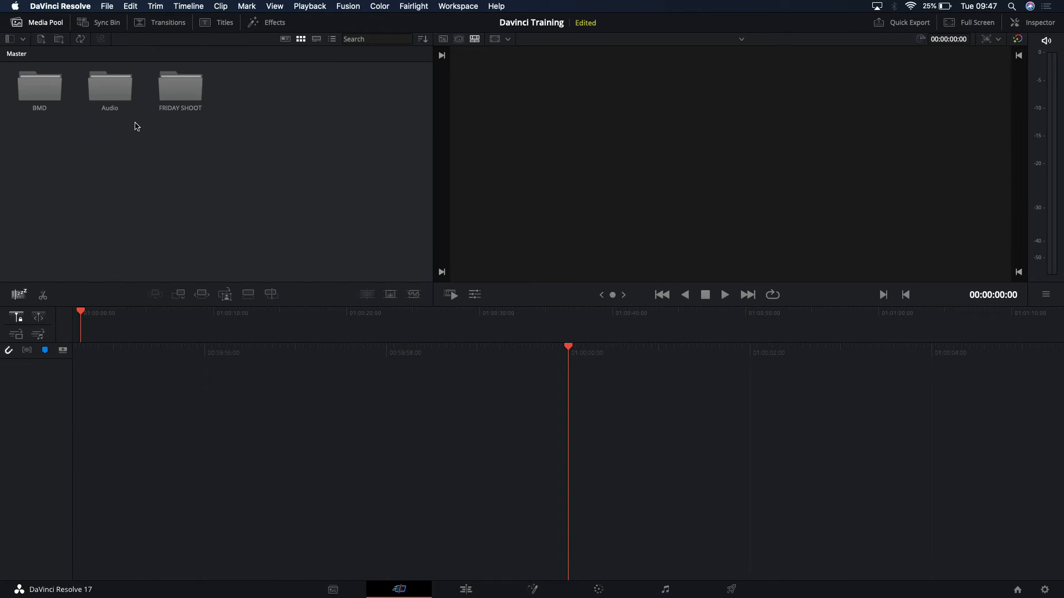
{"action": "double_click", "coordinate": [198, 112]}
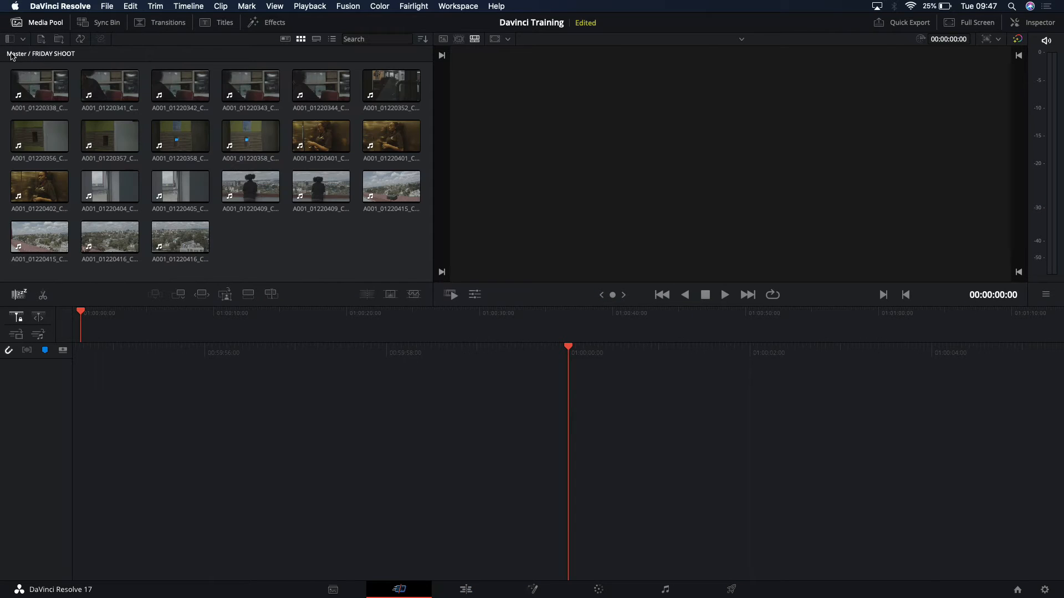
{"action": "left_click", "coordinate": [13, 54]}
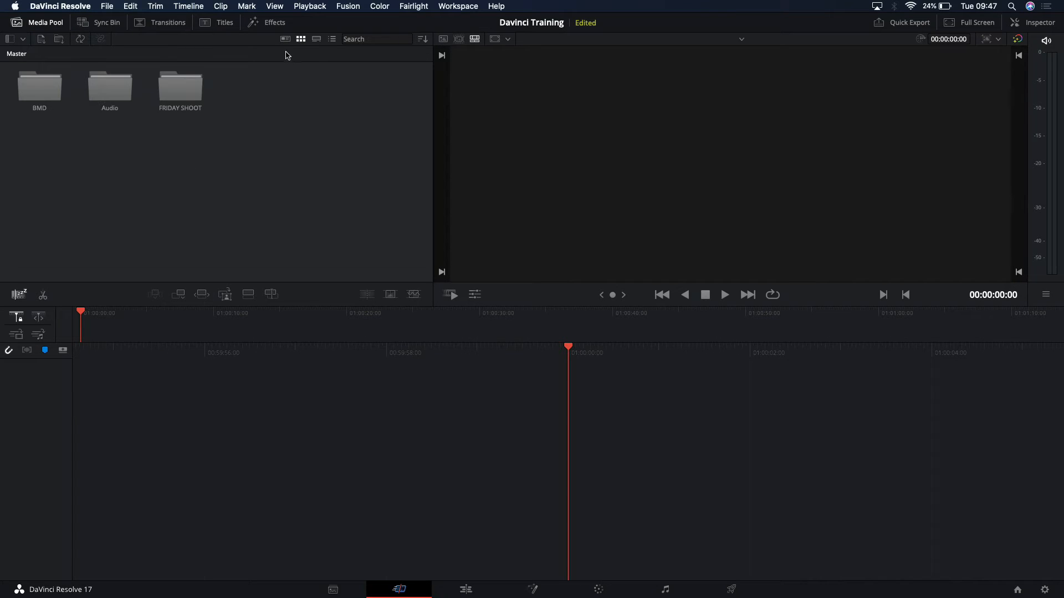
Compare the filmstrip, thumbnail and list views of the clips in the FRIDAY SHOOT bin, finishing in thumbnail view.
{"action": "left_click", "coordinate": [315, 40]}
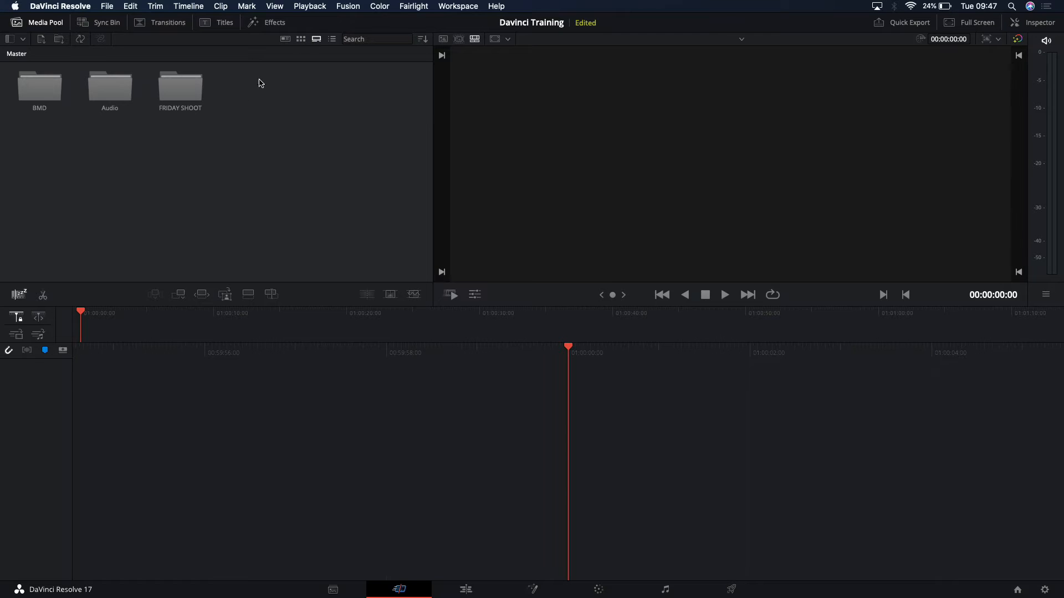
{"action": "double_click", "coordinate": [183, 88]}
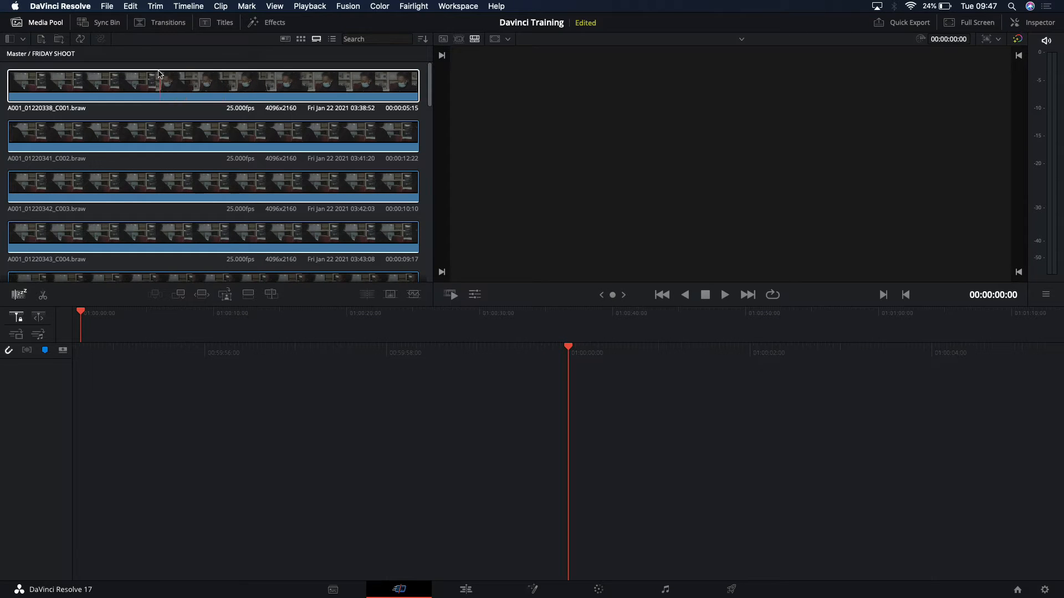
{"action": "left_click", "coordinate": [299, 41]}
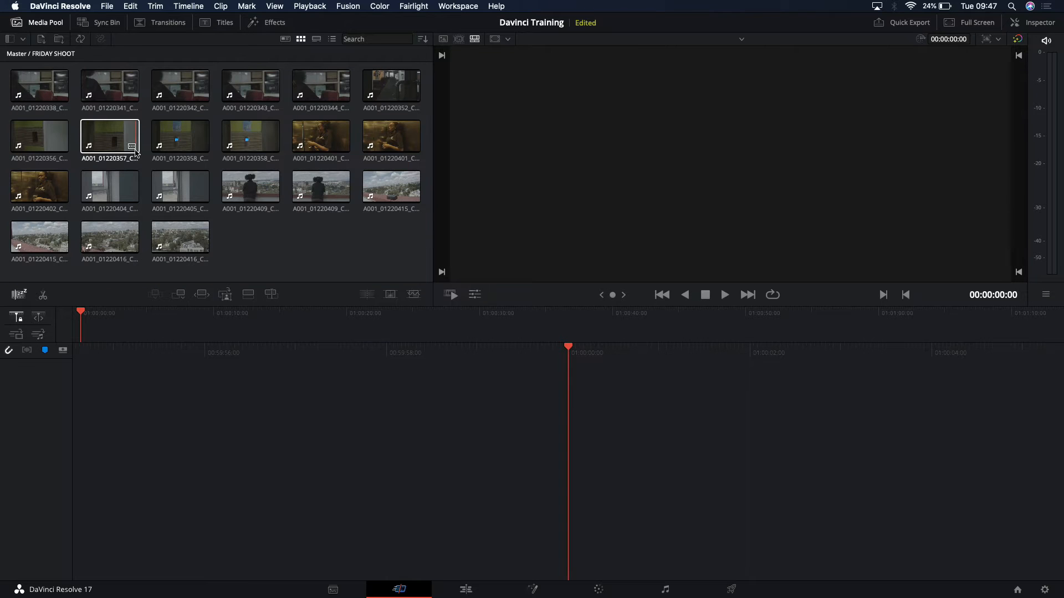
{"action": "left_click", "coordinate": [316, 39]}
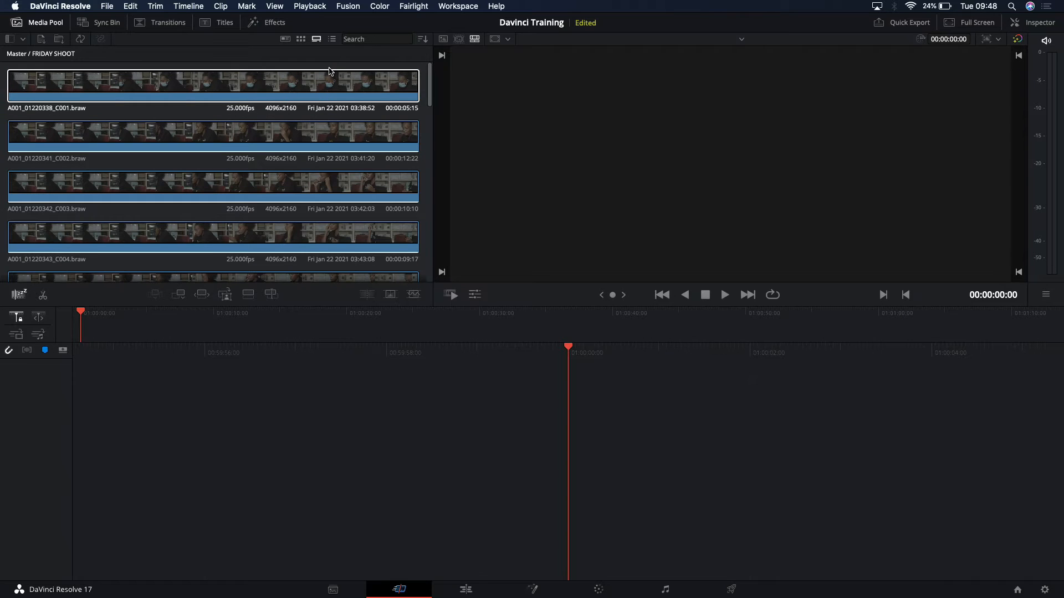
{"action": "left_click", "coordinate": [333, 39]}
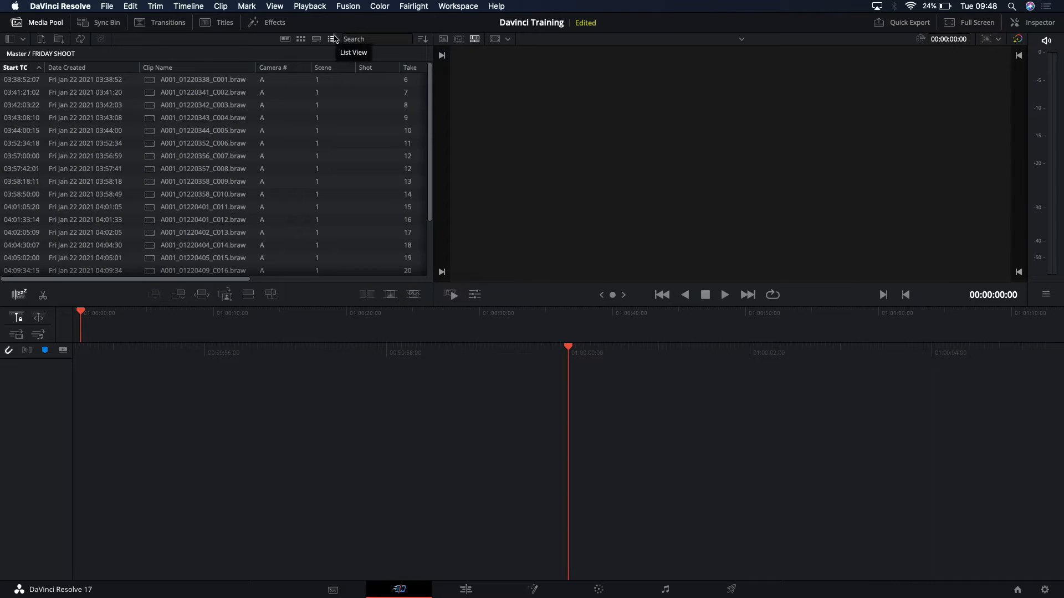
{"action": "left_click", "coordinate": [300, 39]}
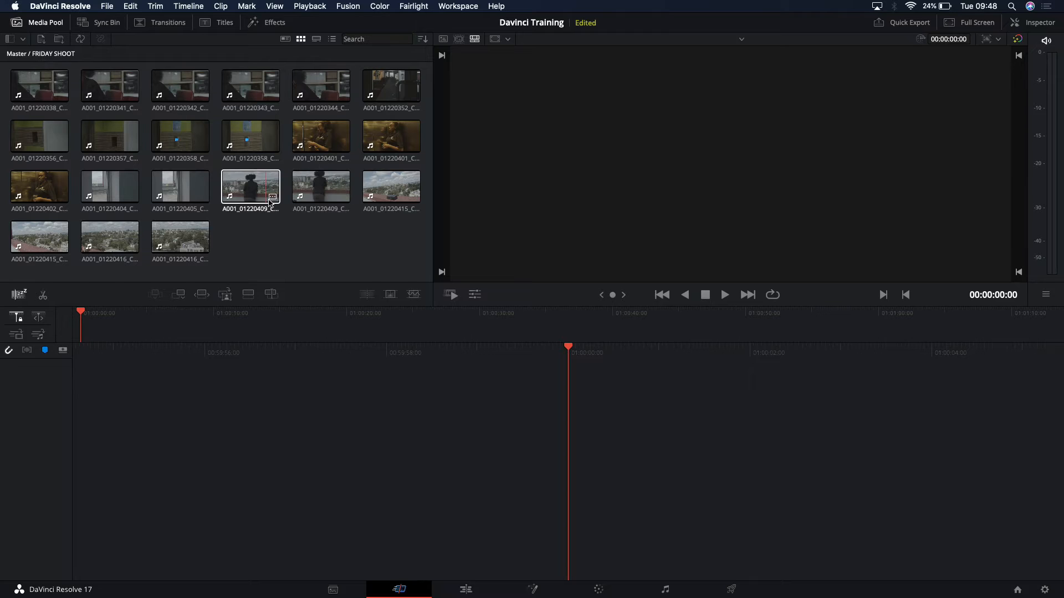
Place one A001_01220409 rooftop clip on a new timeline, trying both the overview and detailed timelines before dropping it in the overview.
{"action": "left_click_drag", "start_coordinate": [312, 184], "coordinate": [299, 383]}
{"action": "left_click_drag", "start_coordinate": [187, 416], "coordinate": [227, 332]}
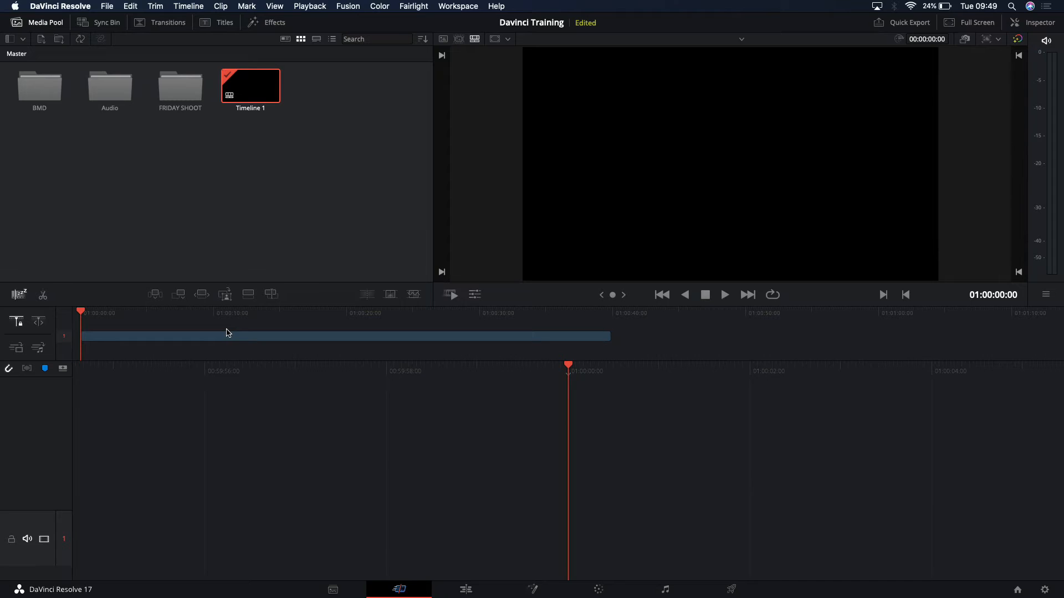
{"action": "left_click_drag", "start_coordinate": [227, 332], "coordinate": [216, 462]}
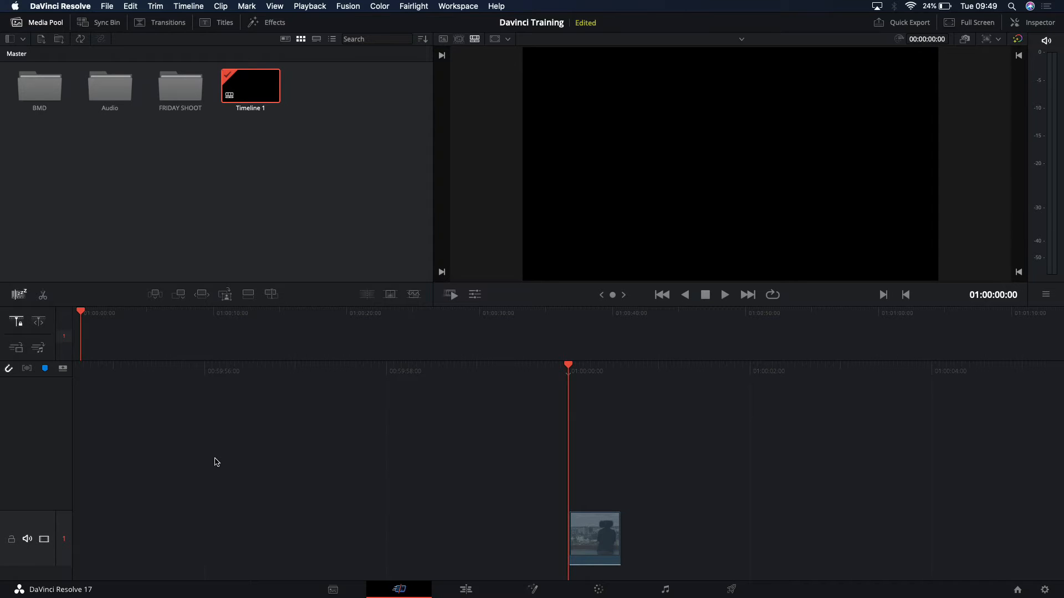
{"action": "left_click_drag", "start_coordinate": [216, 462], "coordinate": [195, 349]}
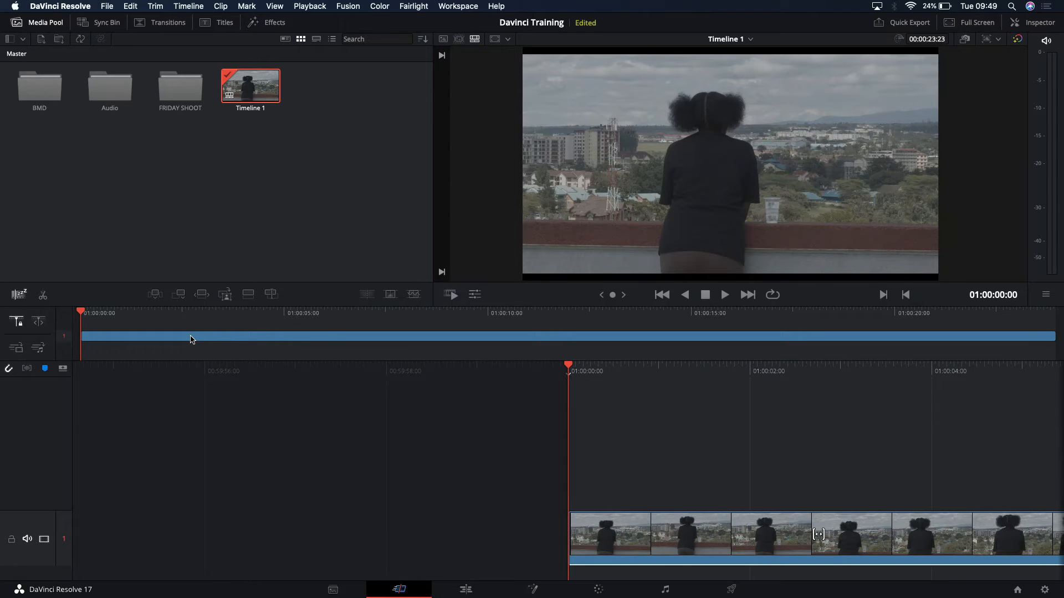
Fill the timeline with four FRIDAY SHOOT clips: both A001_01220401 elevator shots, the second A001_01220409 rooftop shot and the first A001_01220415 city shot.
{"action": "double_click", "coordinate": [183, 99]}
{"action": "left_click_drag", "start_coordinate": [381, 252], "coordinate": [481, 336]}
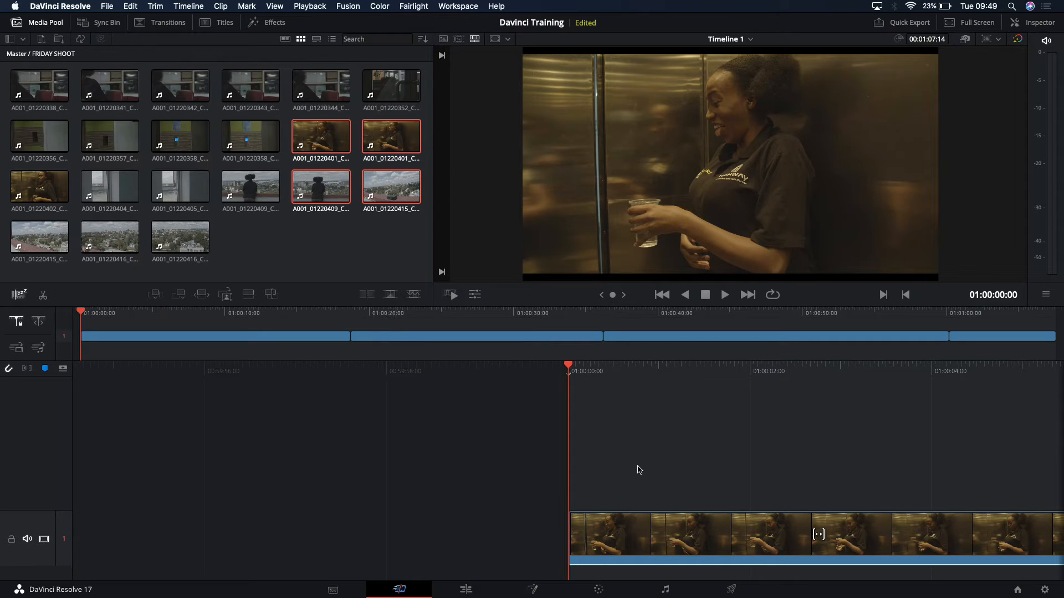
Scrub back and forth through the four clips in the overview timeline, stopping at 01:00:23:18.
{"action": "left_click", "coordinate": [980, 313]}
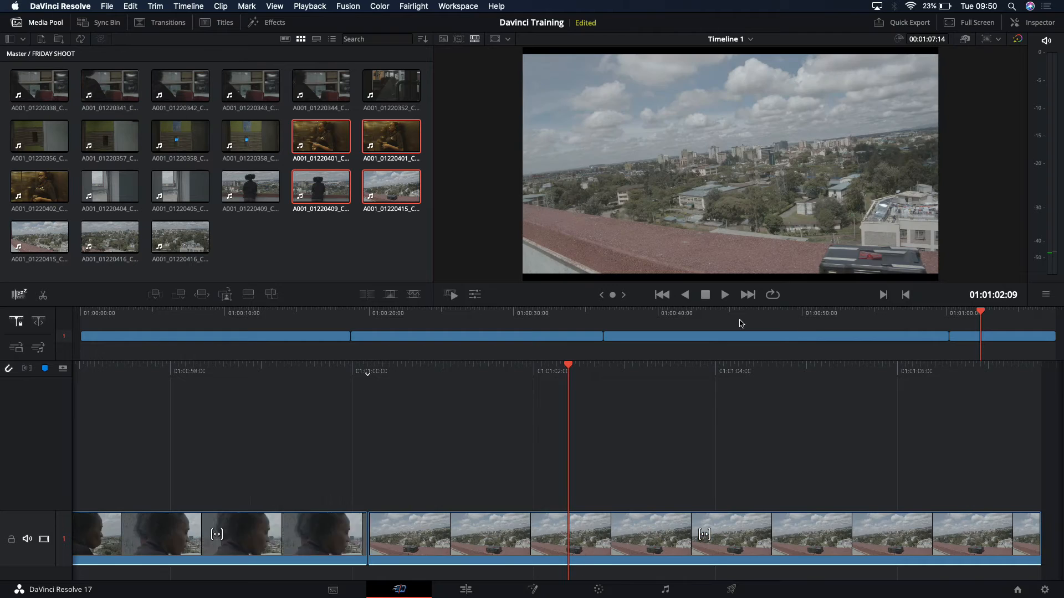
{"action": "left_click", "coordinate": [742, 323]}
{"action": "left_click", "coordinate": [484, 314]}
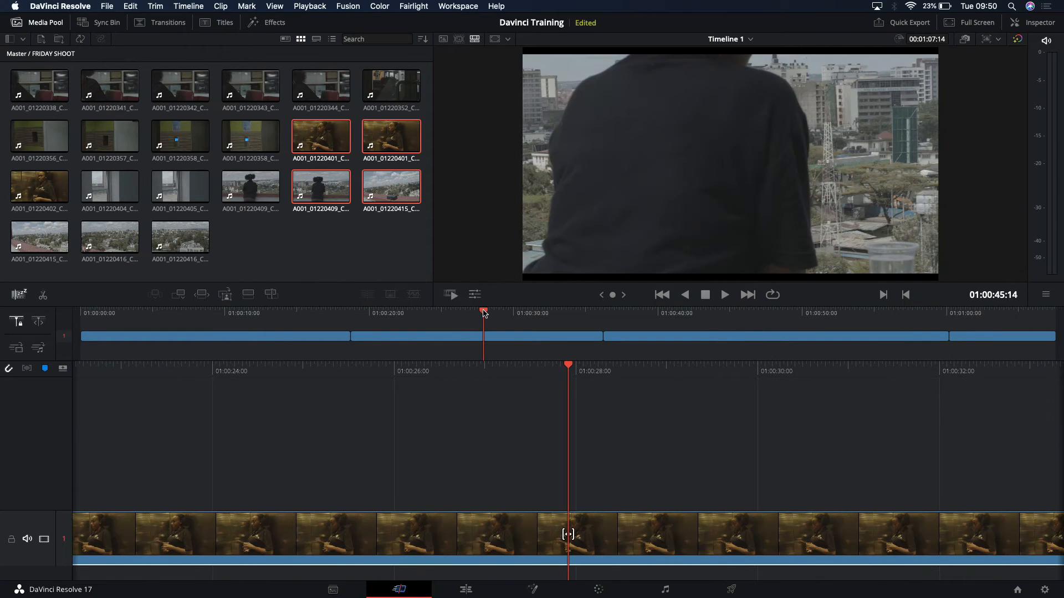
{"action": "left_click", "coordinate": [283, 314]}
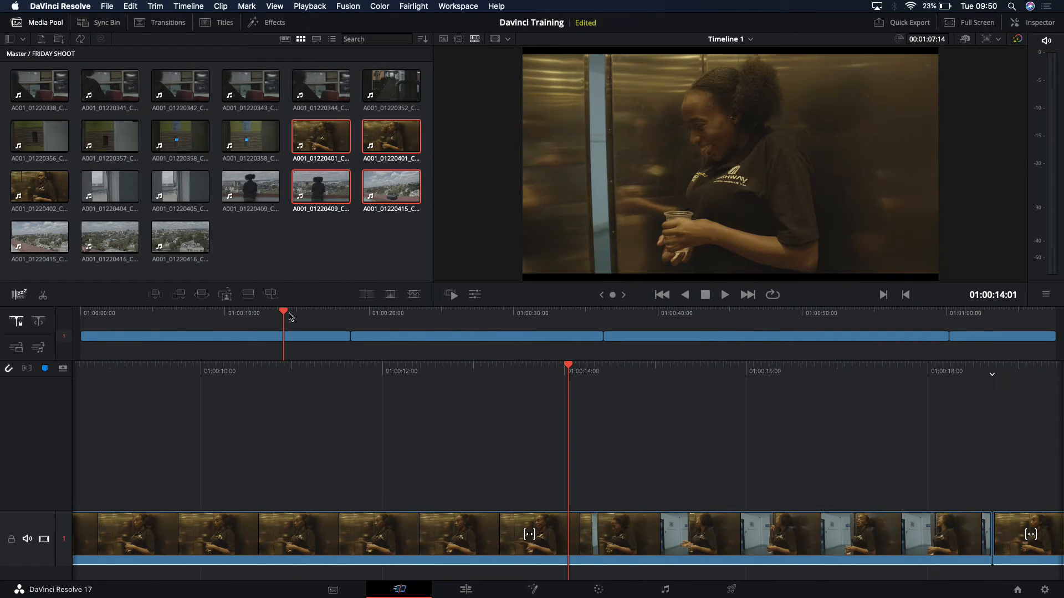
{"action": "left_click", "coordinate": [354, 313]}
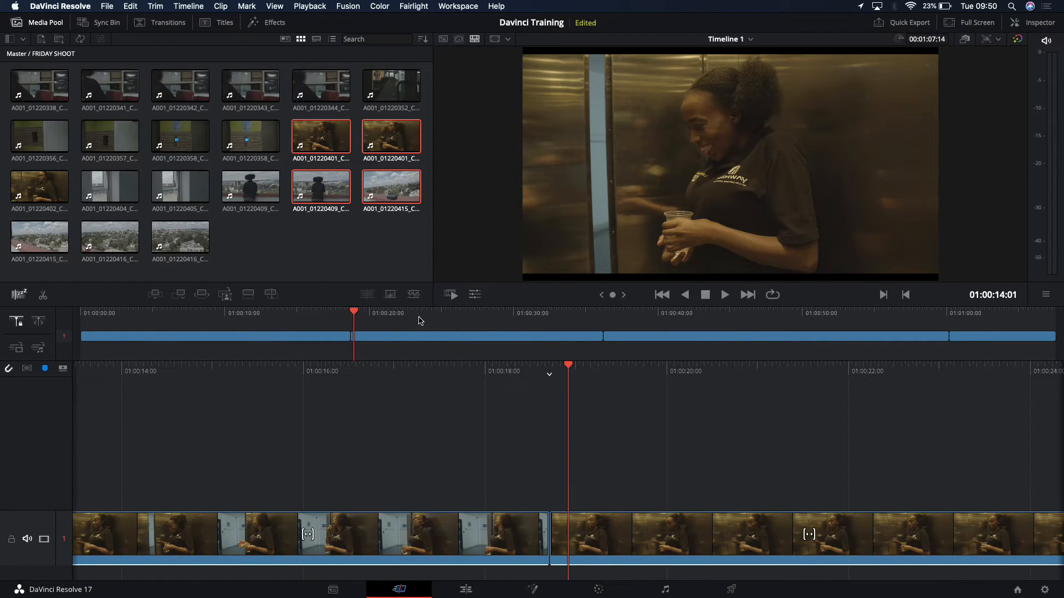
{"action": "left_click", "coordinate": [432, 313]}
{"action": "left_click", "coordinate": [301, 313]}
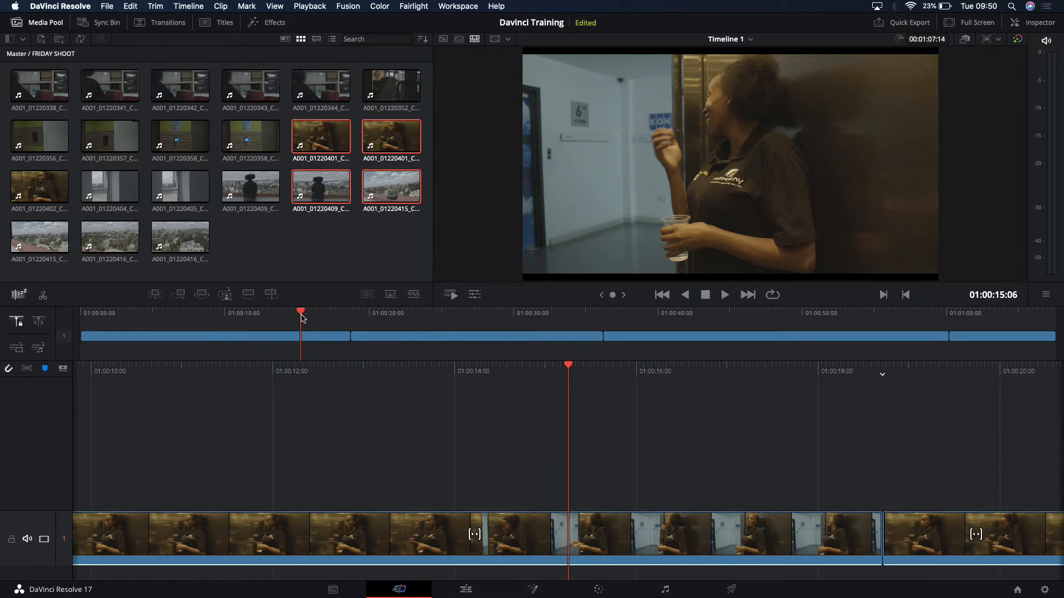
{"action": "left_click_drag", "start_coordinate": [302, 315], "coordinate": [75, 309]}
{"action": "left_click_drag", "start_coordinate": [140, 315], "coordinate": [629, 336]}
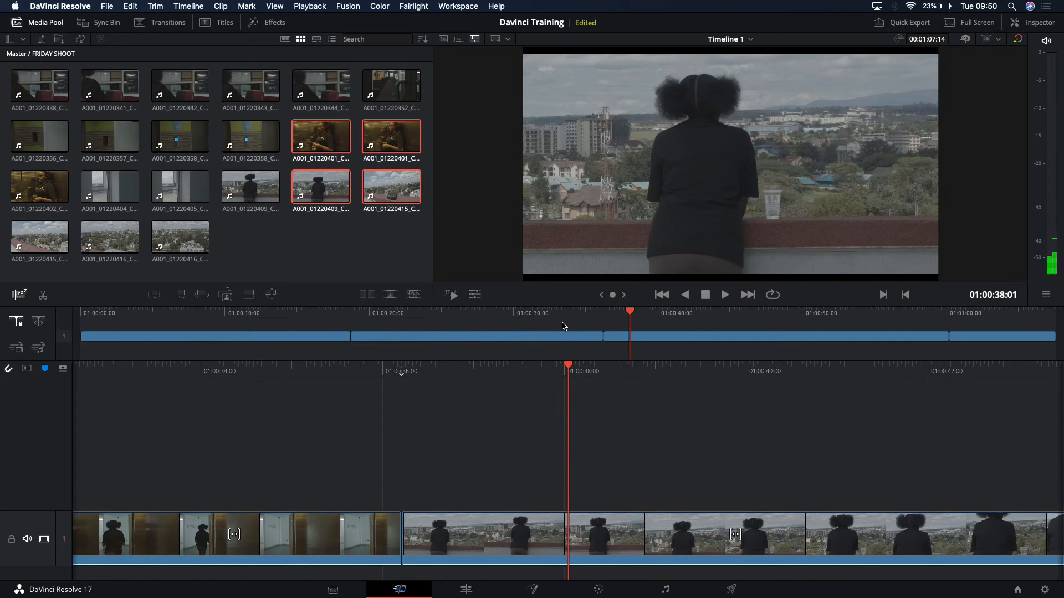
{"action": "left_click", "coordinate": [792, 320]}
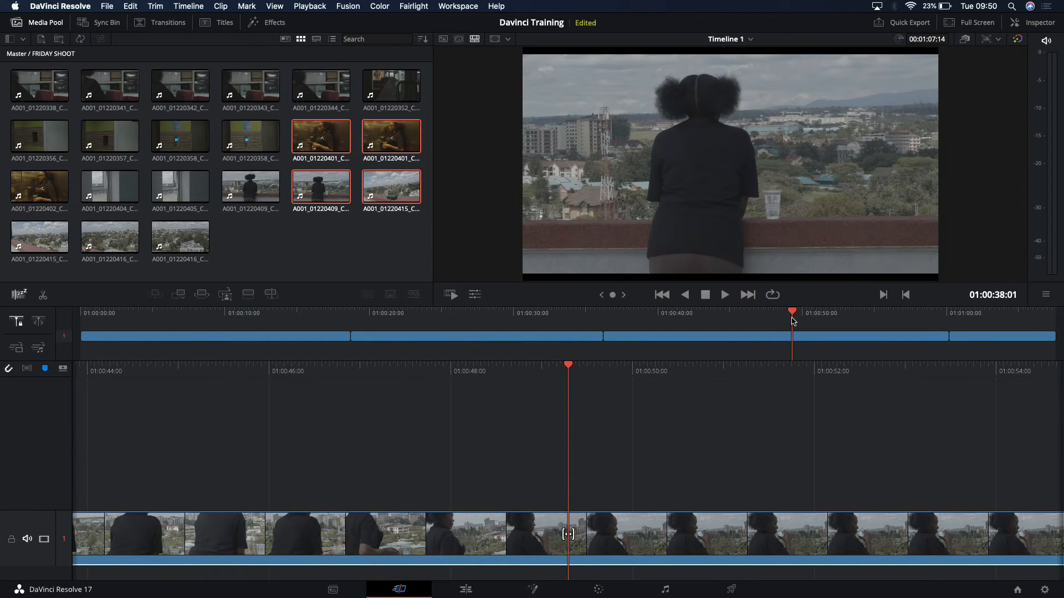
{"action": "left_click_drag", "start_coordinate": [983, 315], "coordinate": [274, 314]}
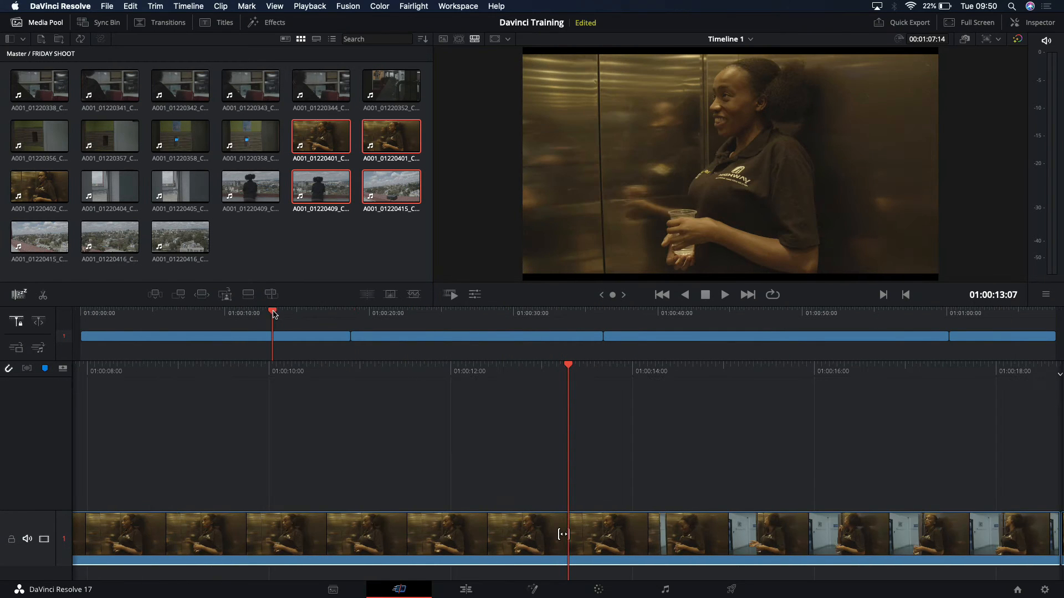
{"action": "left_click", "coordinate": [202, 315]}
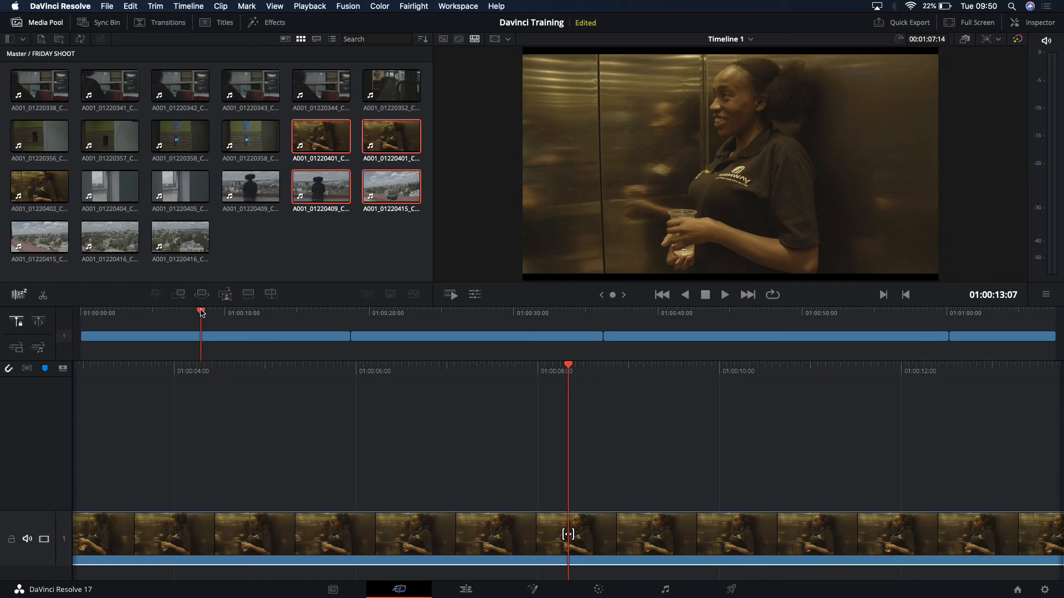
{"action": "left_click", "coordinate": [423, 315]}
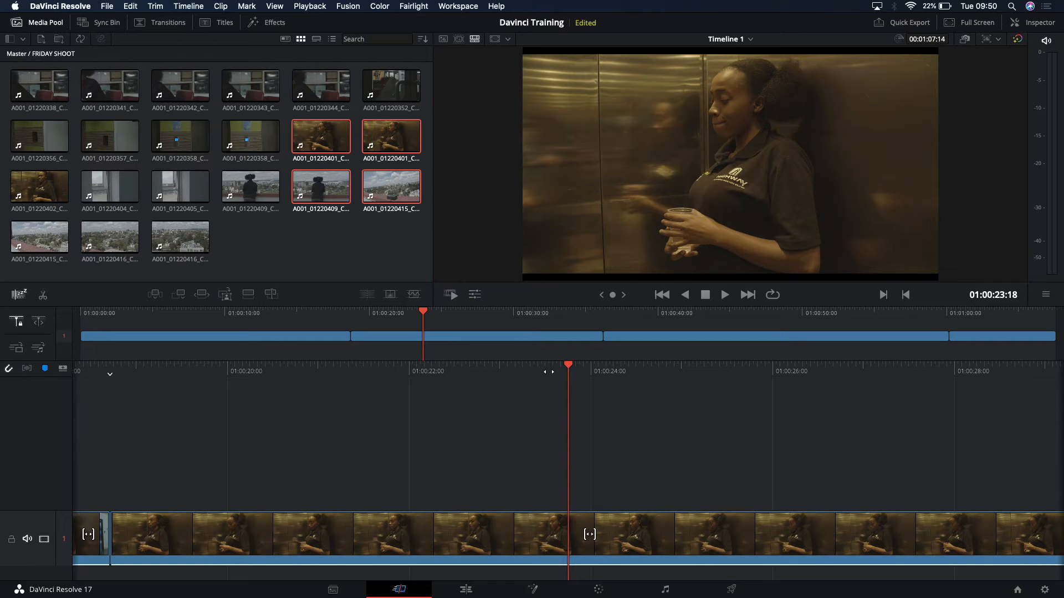
Try the free playhead by moving it to 01:00:16:22, and restore the locked playhead to scrub to 01:00:31:05.
{"action": "left_click", "coordinate": [20, 326]}
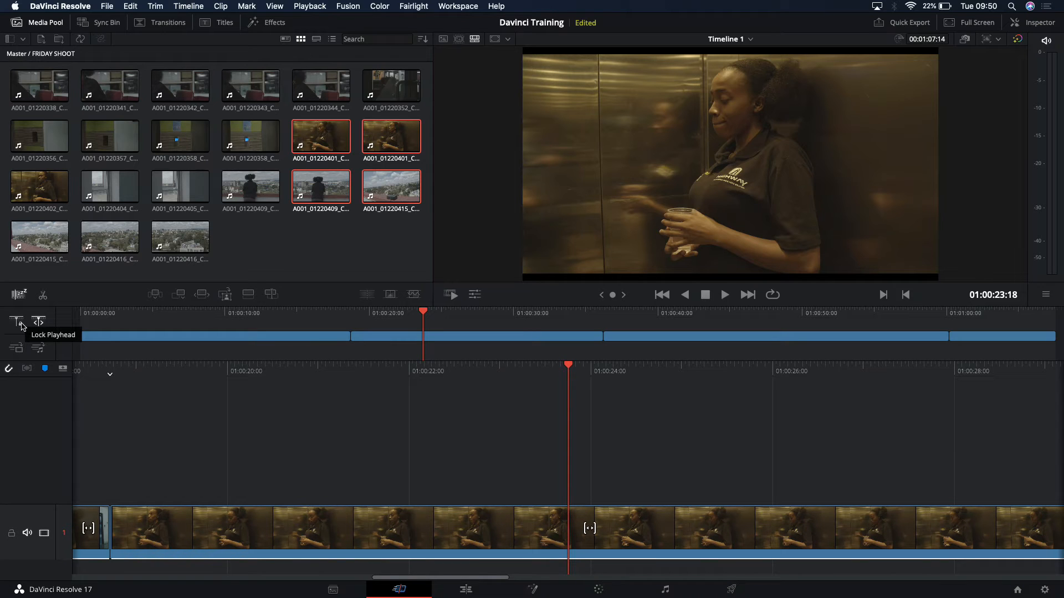
{"action": "left_click_drag", "start_coordinate": [571, 370], "coordinate": [211, 419]}
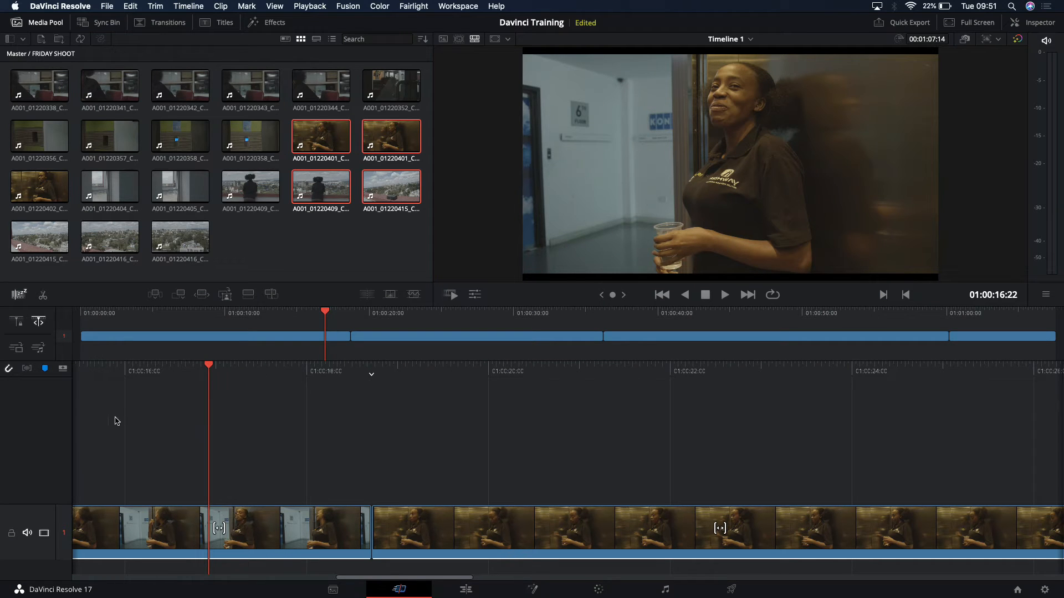
{"action": "left_click", "coordinate": [18, 326]}
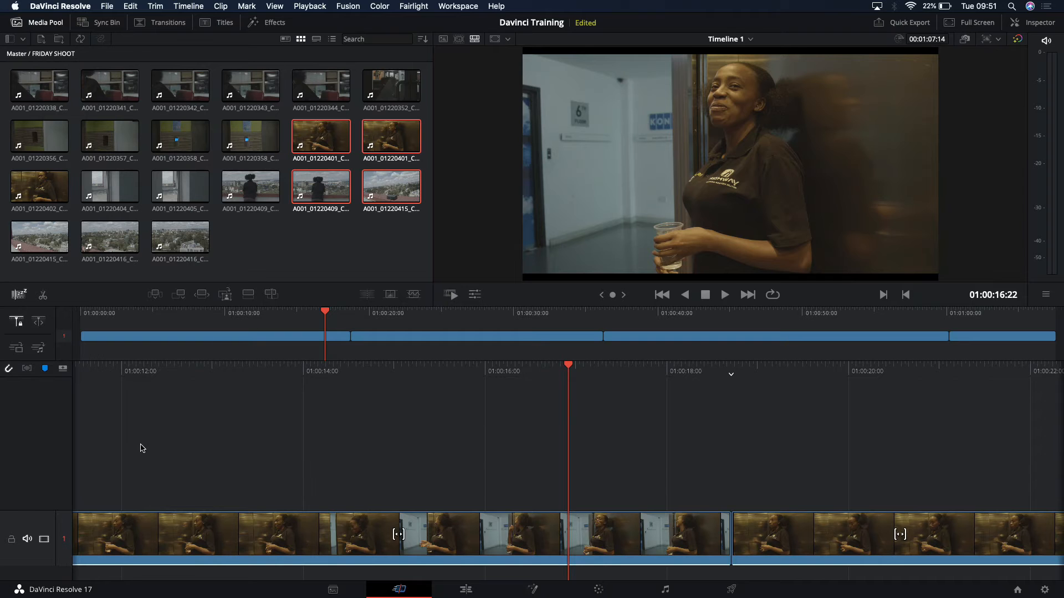
{"action": "left_click_drag", "start_coordinate": [325, 313], "coordinate": [264, 314]}
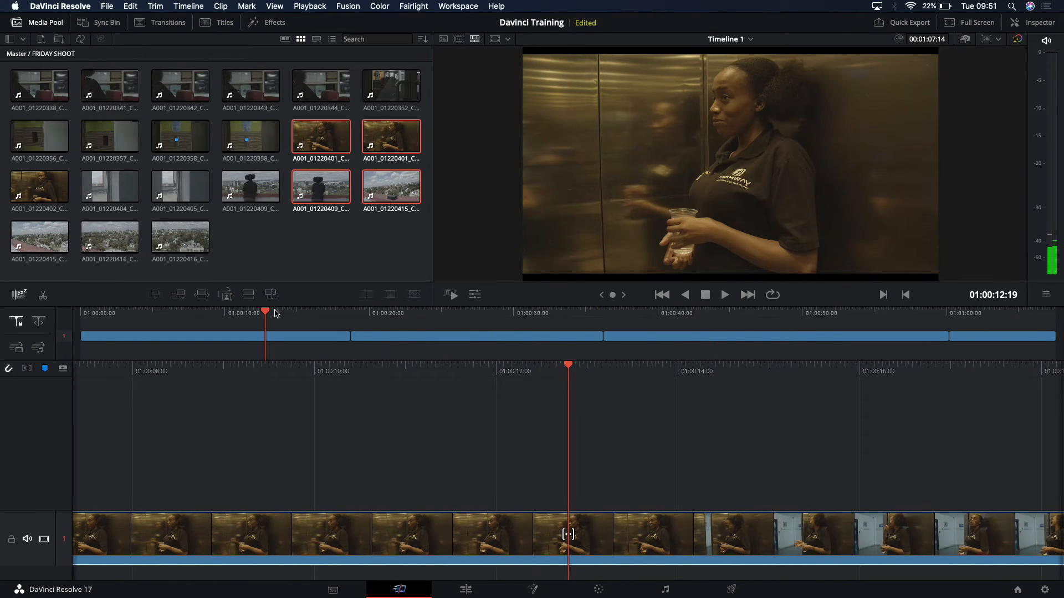
{"action": "left_click_drag", "start_coordinate": [335, 316], "coordinate": [531, 314]}
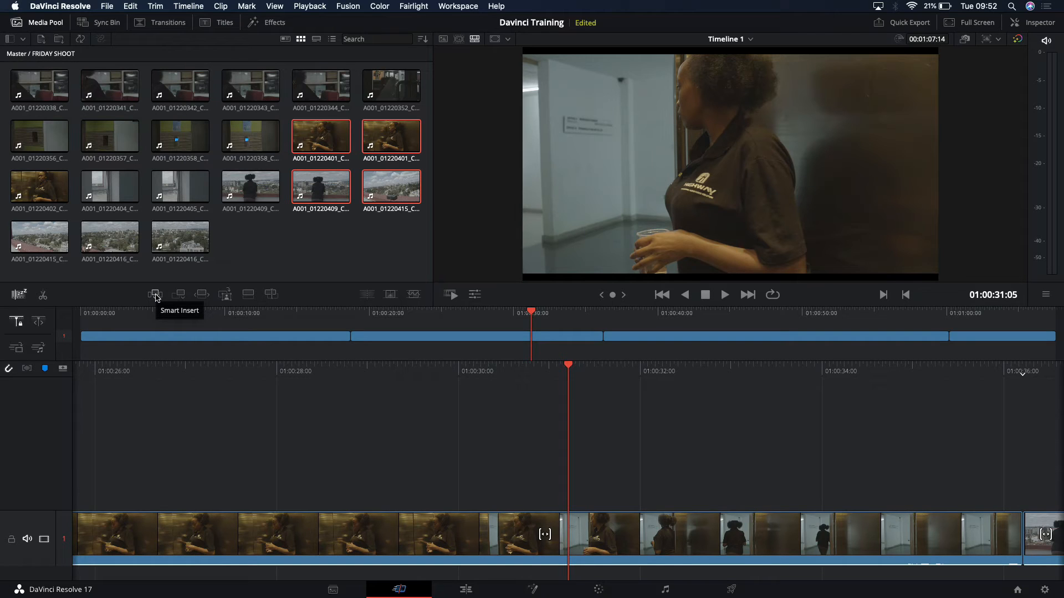
Smart-insert the second A001_01220416 city clip into the timeline and append the second A001_01220409 rooftop clip.
{"action": "left_click", "coordinate": [186, 238]}
{"action": "left_click", "coordinate": [157, 297]}
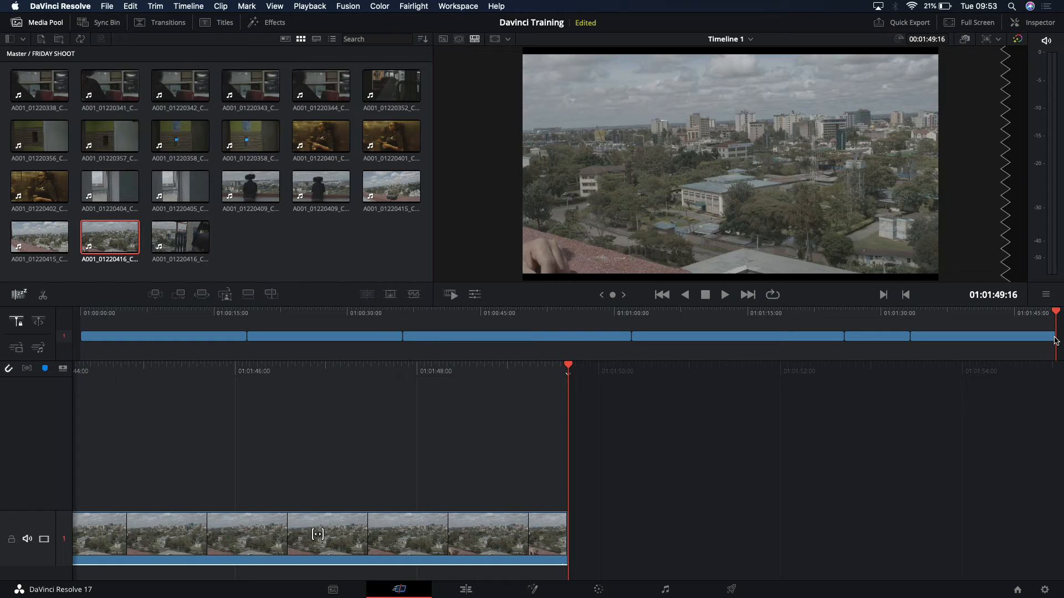
{"action": "left_click", "coordinate": [314, 191]}
{"action": "left_click", "coordinate": [185, 297]}
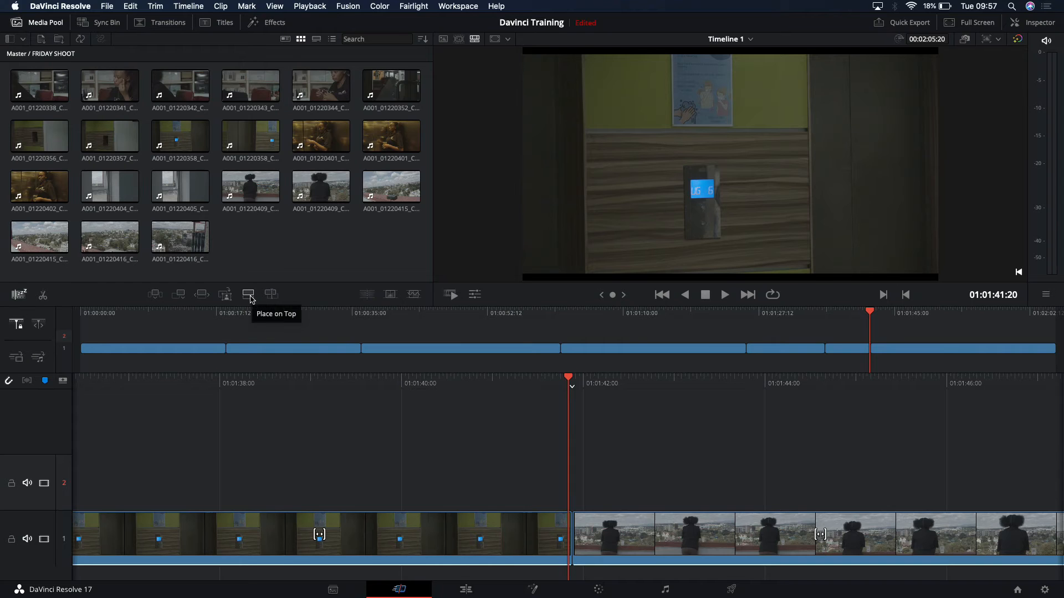
Place the second A001_01220416 city clip on top of the existing clips at 01:01:41:20.
{"action": "left_click", "coordinate": [180, 244]}
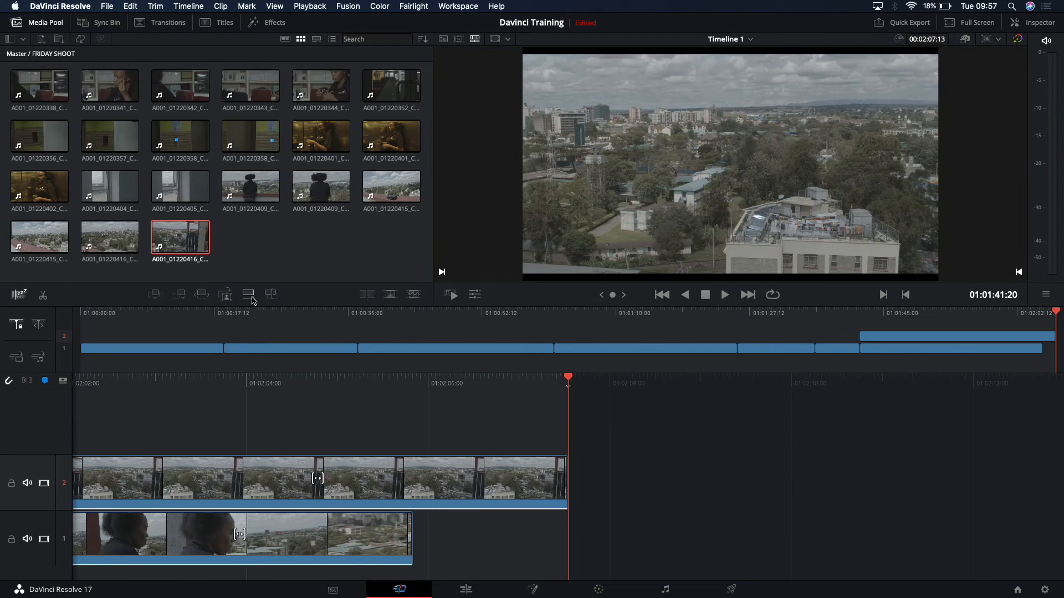
{"action": "left_click", "coordinate": [249, 296]}
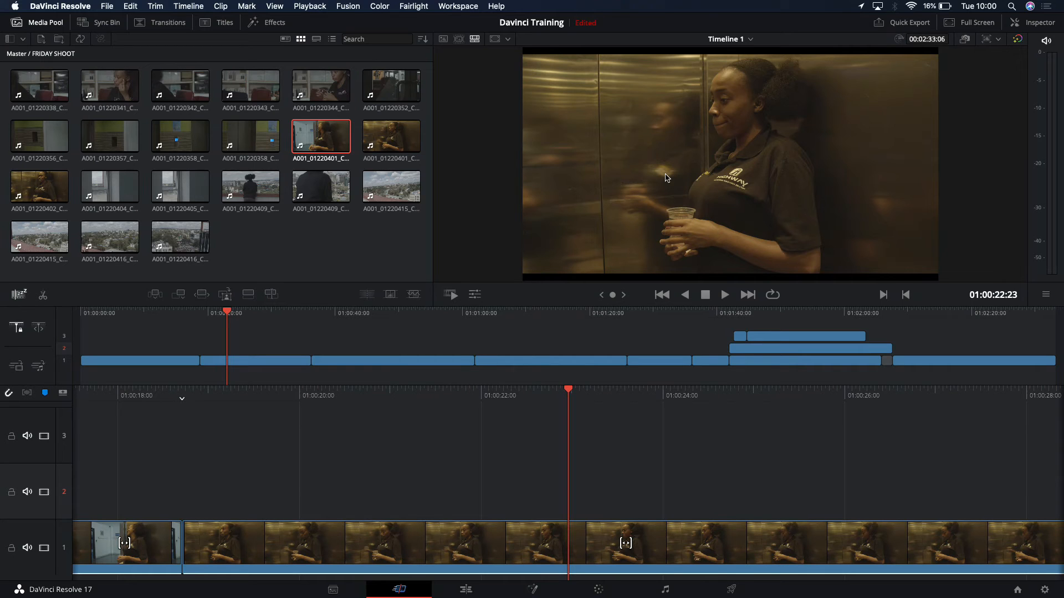
Load an office clip from the FRIDAY SHOOT bin and compare the viewer's Source Clip and Timeline modes.
{"action": "left_click", "coordinate": [751, 38]}
{"action": "left_click", "coordinate": [691, 45]}
{"action": "double_click", "coordinate": [263, 95]}
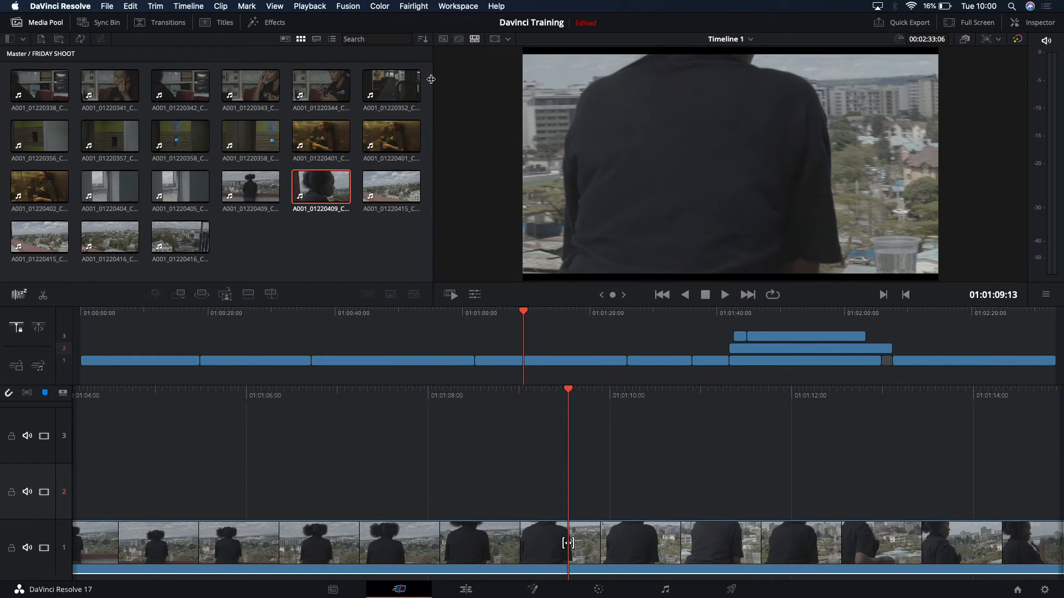
{"action": "left_click", "coordinate": [444, 40]}
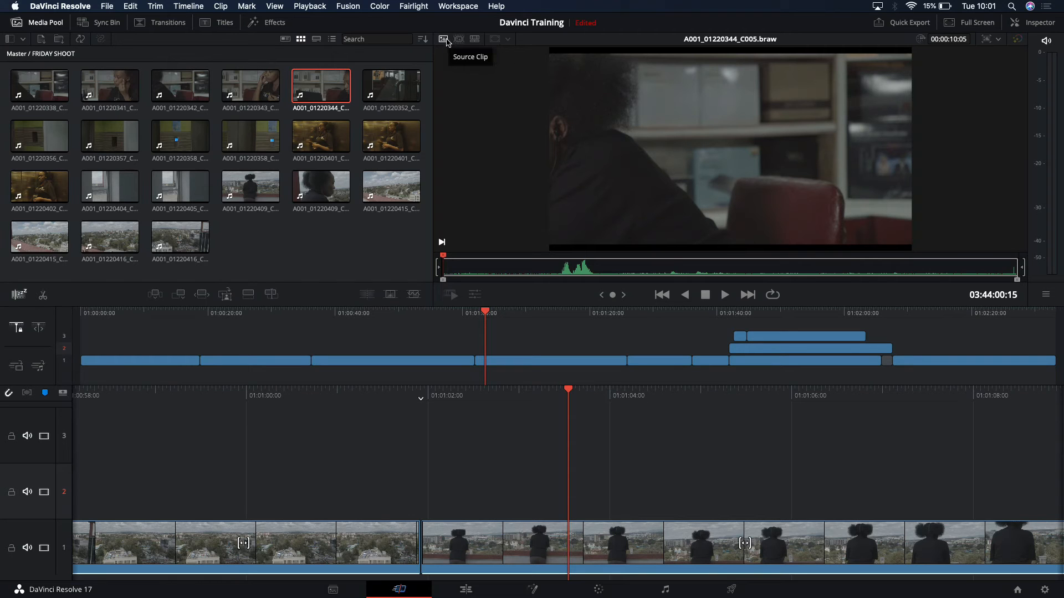
{"action": "left_click", "coordinate": [474, 39]}
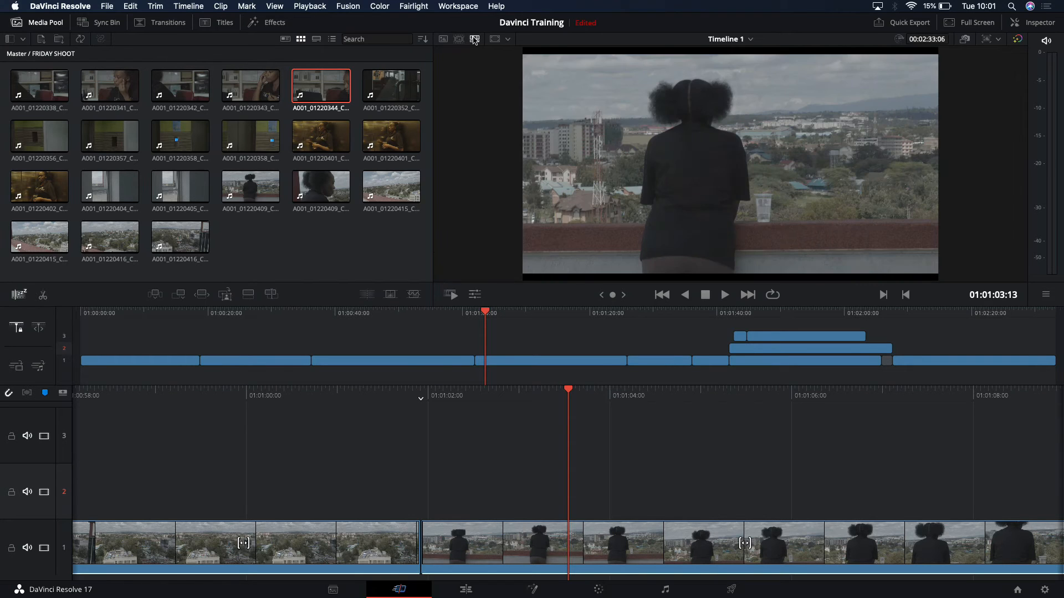
Switch the viewer repeatedly between the first A001_01220401 source clip and the timeline, moving the timeline playhead to 01:01:19:09.
{"action": "left_click", "coordinate": [442, 40]}
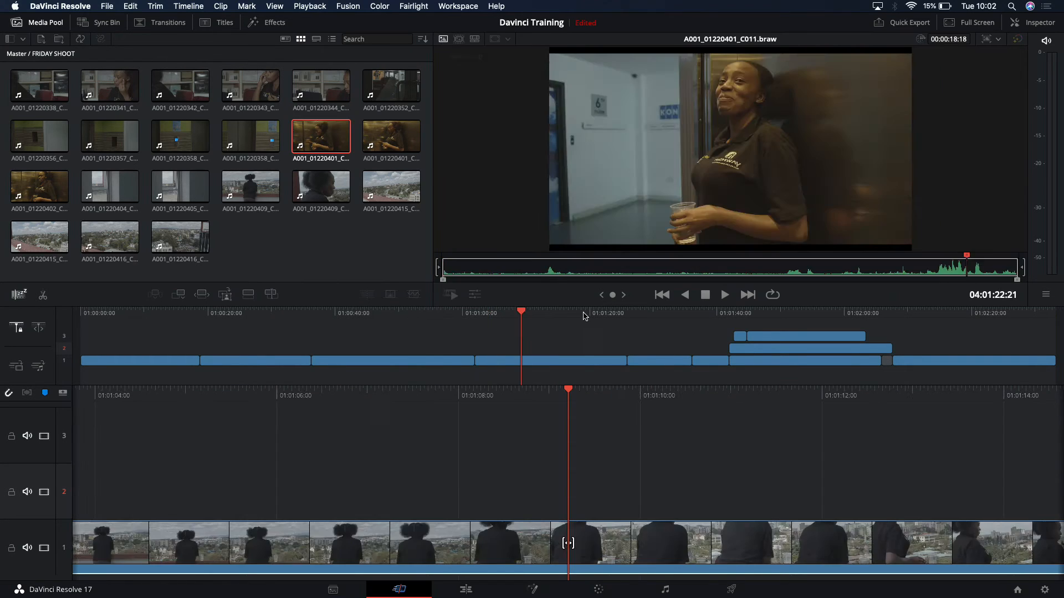
{"action": "left_click", "coordinate": [586, 314]}
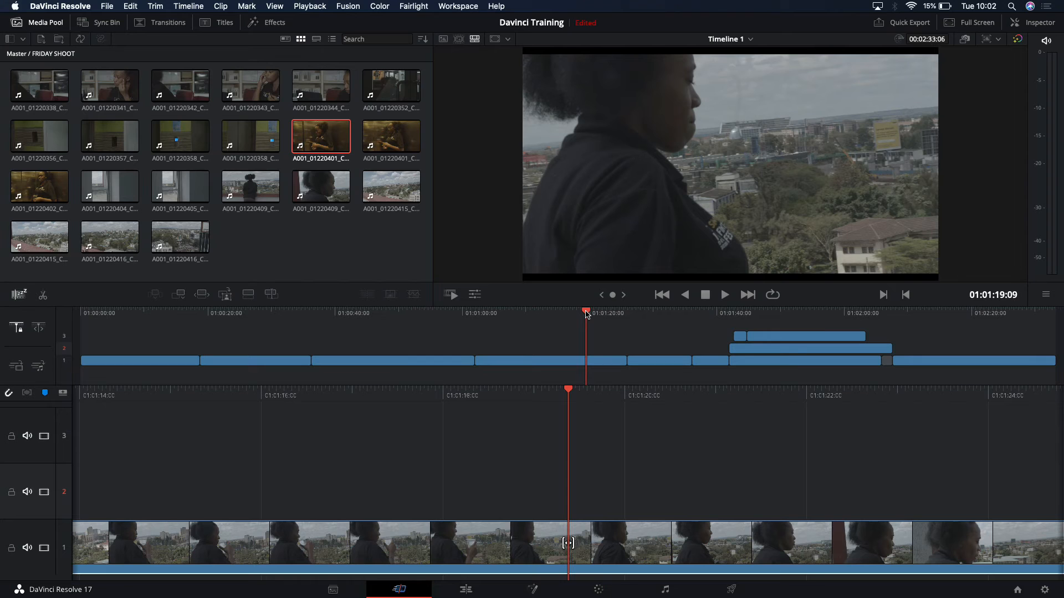
{"action": "left_click", "coordinate": [444, 40]}
{"action": "left_click", "coordinate": [474, 39]}
{"action": "left_click", "coordinate": [443, 39]}
{"action": "left_click", "coordinate": [474, 39]}
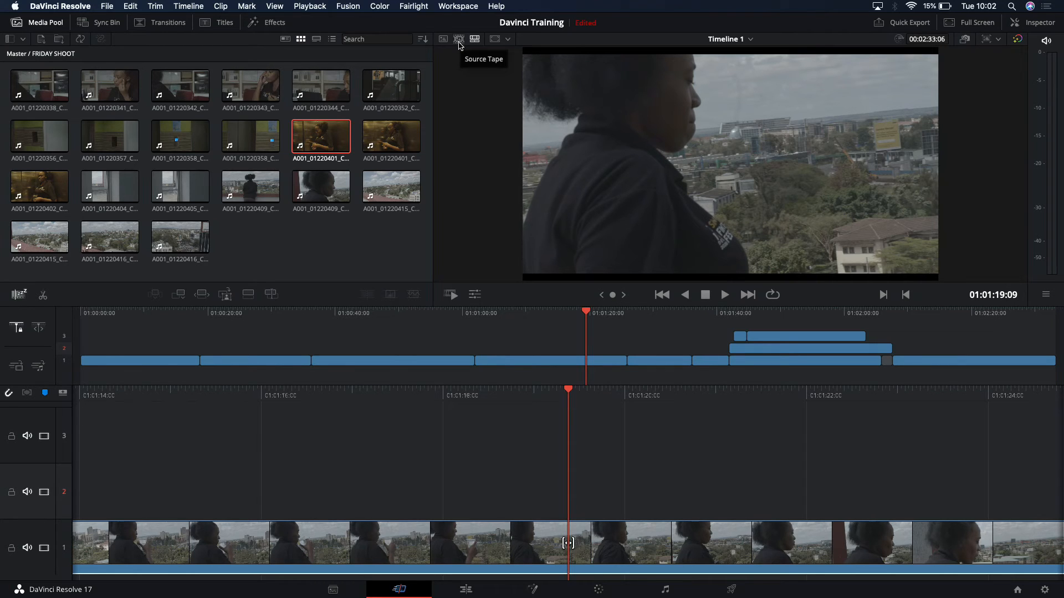
View the FRIDAY SHOOT clips as a source tape and mark a range from 00:01:55:17 to 00:02:18:13.
{"action": "left_click", "coordinate": [459, 44]}
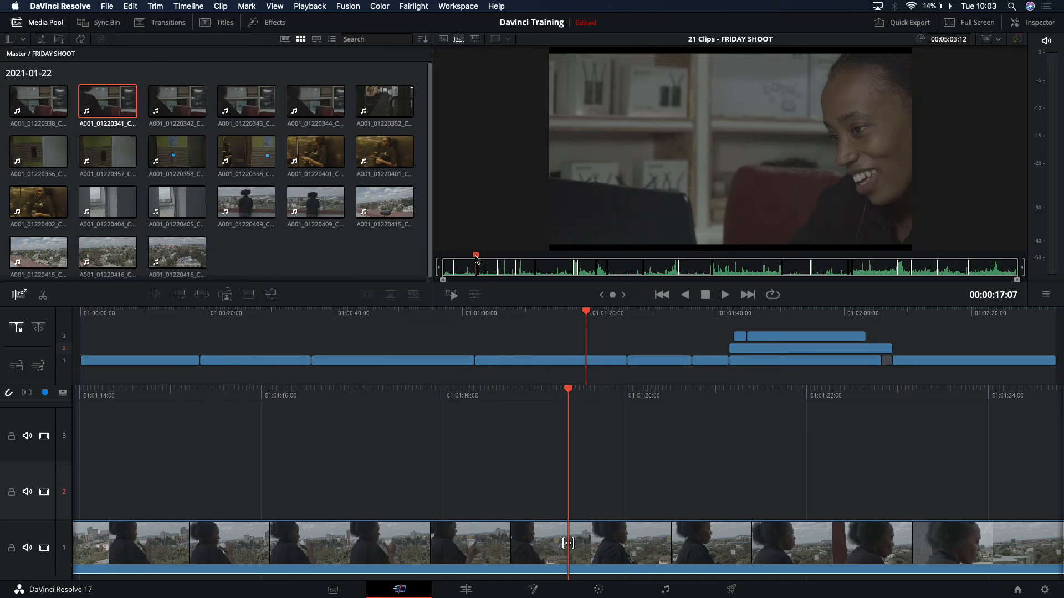
{"action": "left_click_drag", "start_coordinate": [477, 259], "coordinate": [661, 267]}
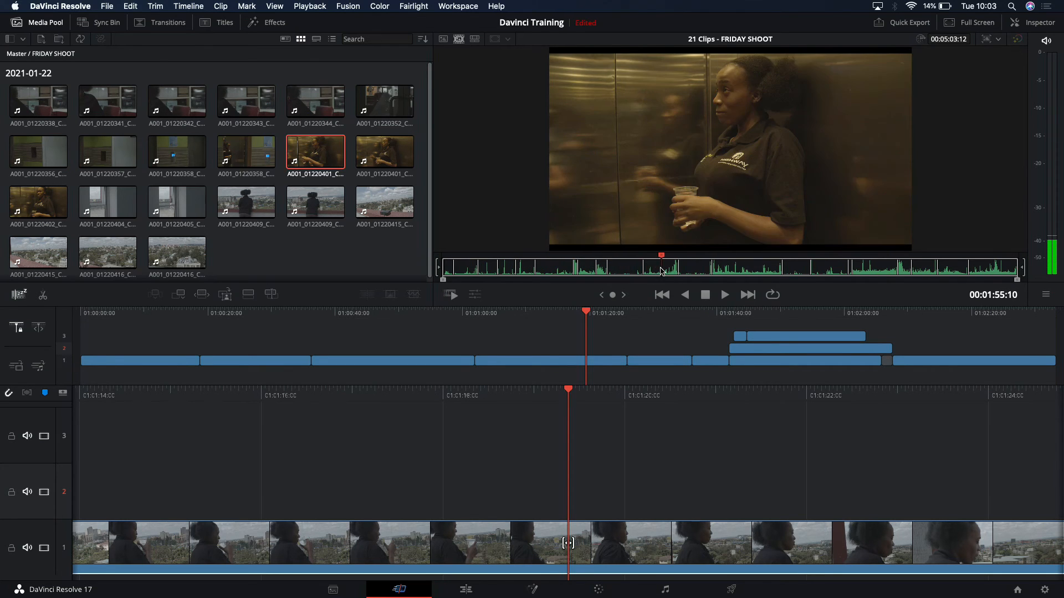
{"action": "key", "text": "i"}
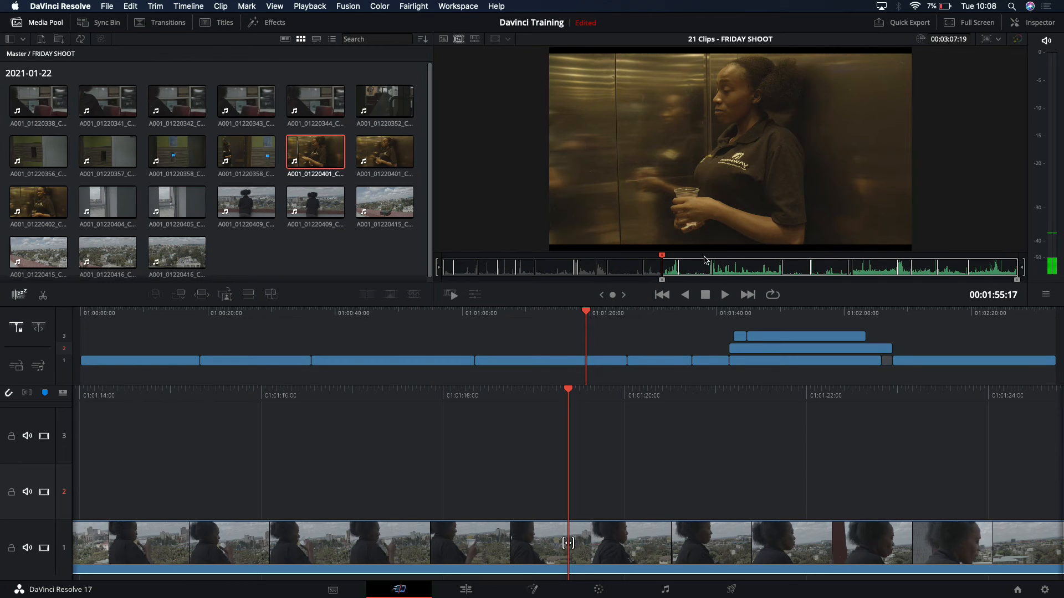
{"action": "left_click", "coordinate": [705, 261]}
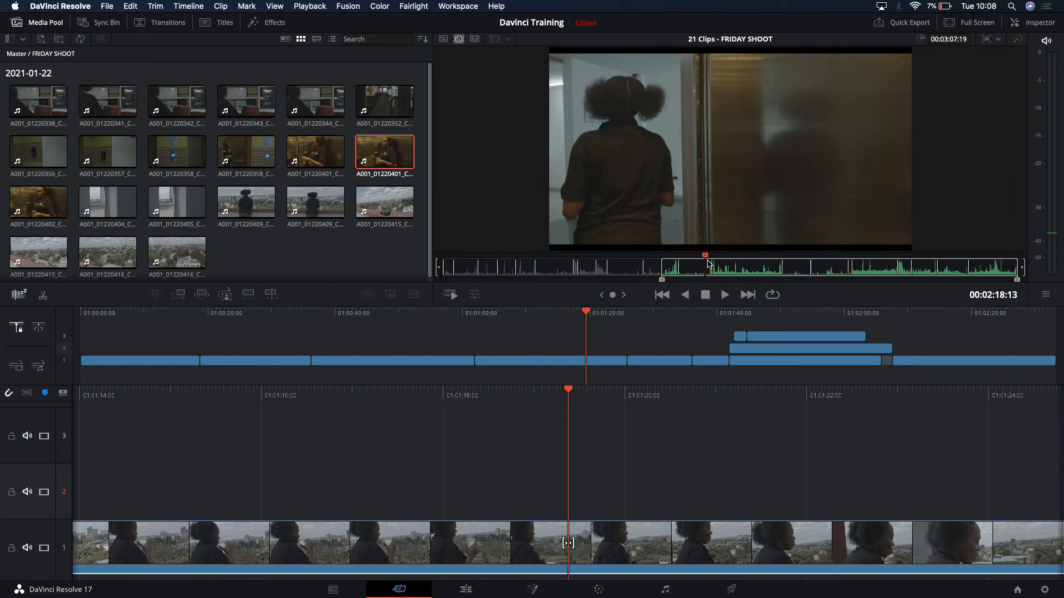
{"action": "key", "text": "o"}
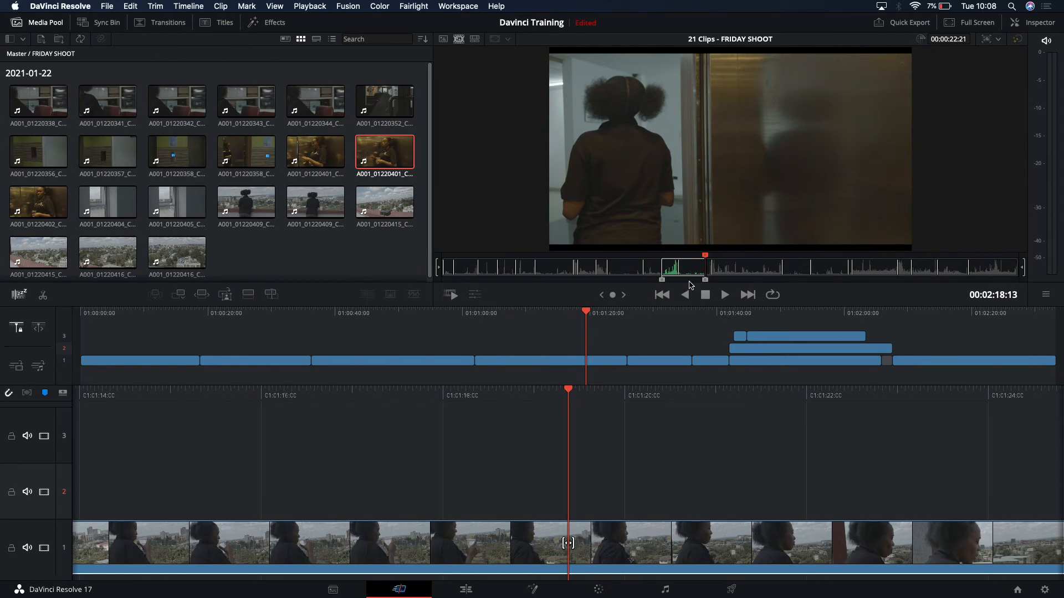
Trim the in point of the marked source tape range earlier, to frame 2738.
{"action": "left_click", "coordinate": [438, 274]}
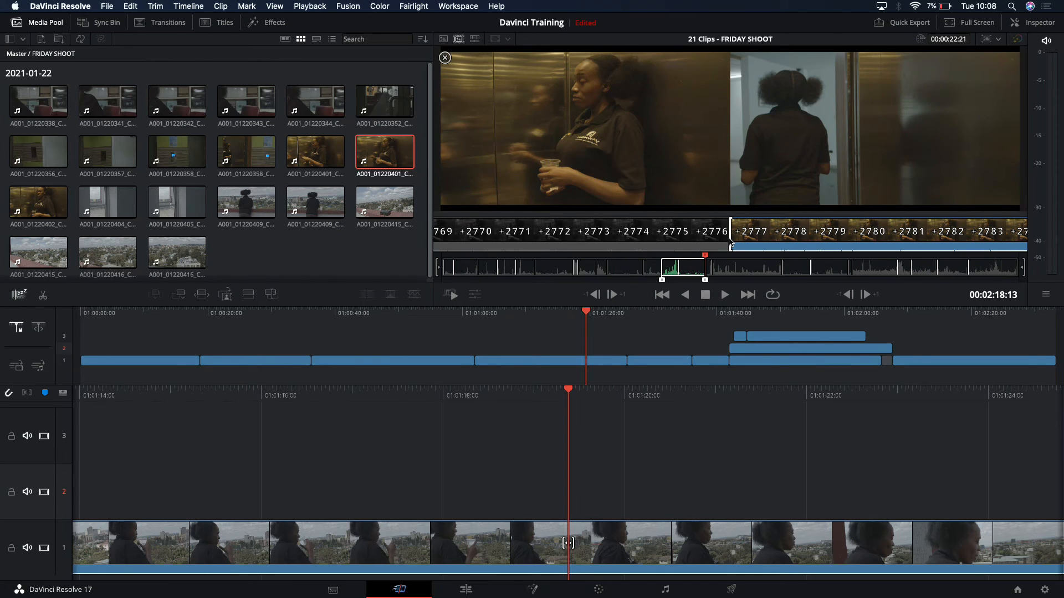
{"action": "left_click_drag", "start_coordinate": [731, 241], "coordinate": [623, 241]}
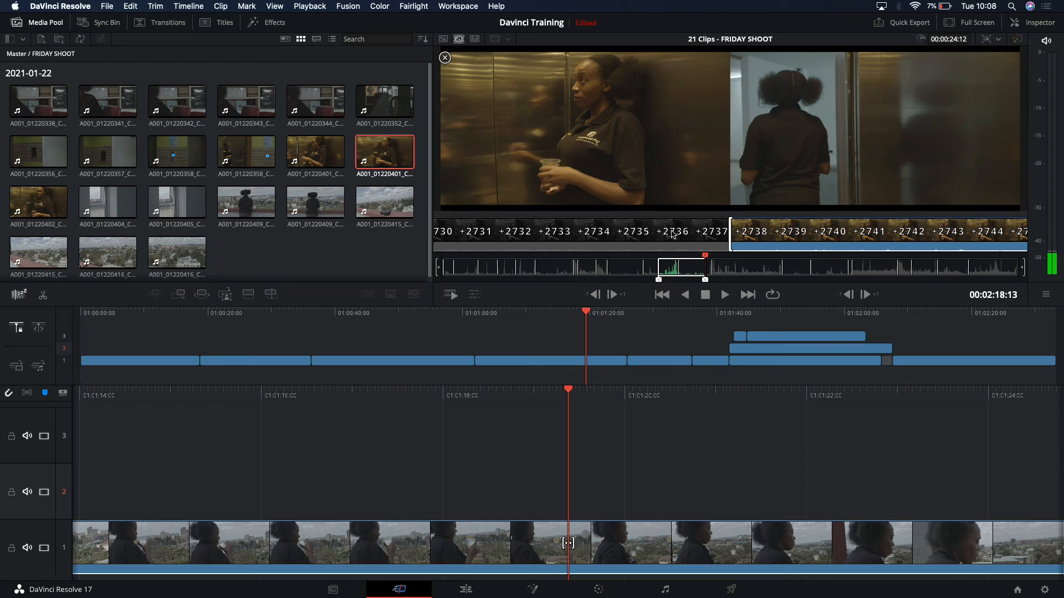
{"action": "left_click", "coordinate": [706, 271]}
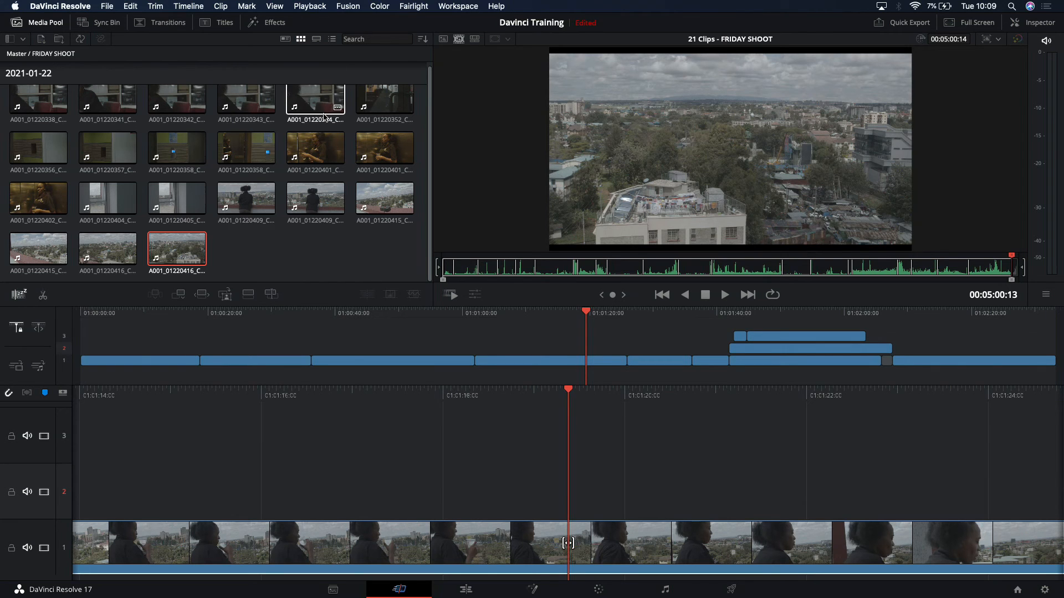
Return to the timeline and park the playhead on the cut at 01:00:36:05, followed by the cut at 01:00:18:17.
{"action": "left_click", "coordinate": [312, 314]}
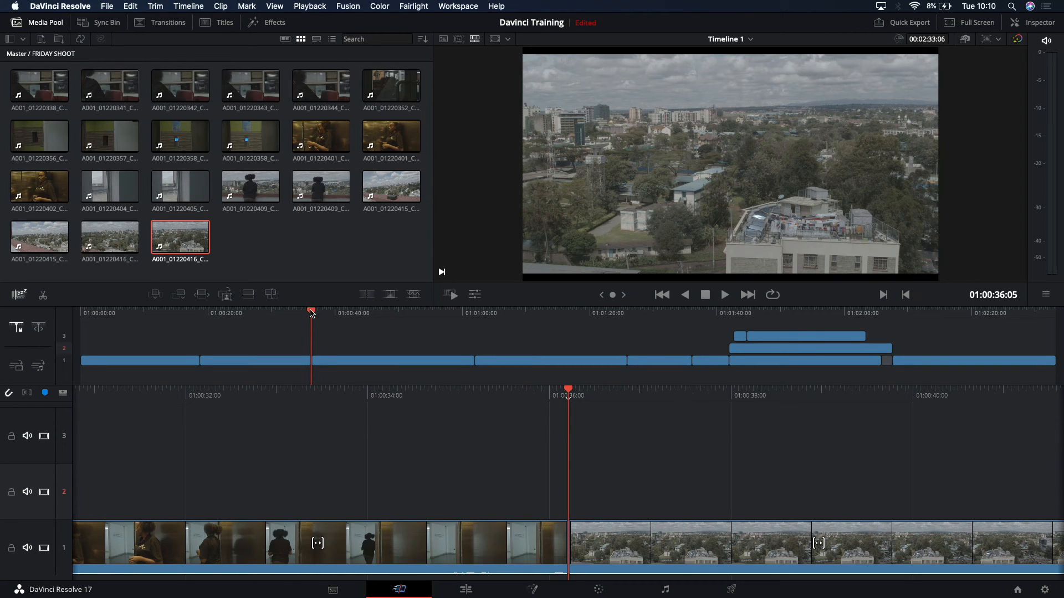
{"action": "left_click_drag", "start_coordinate": [312, 314], "coordinate": [200, 313]}
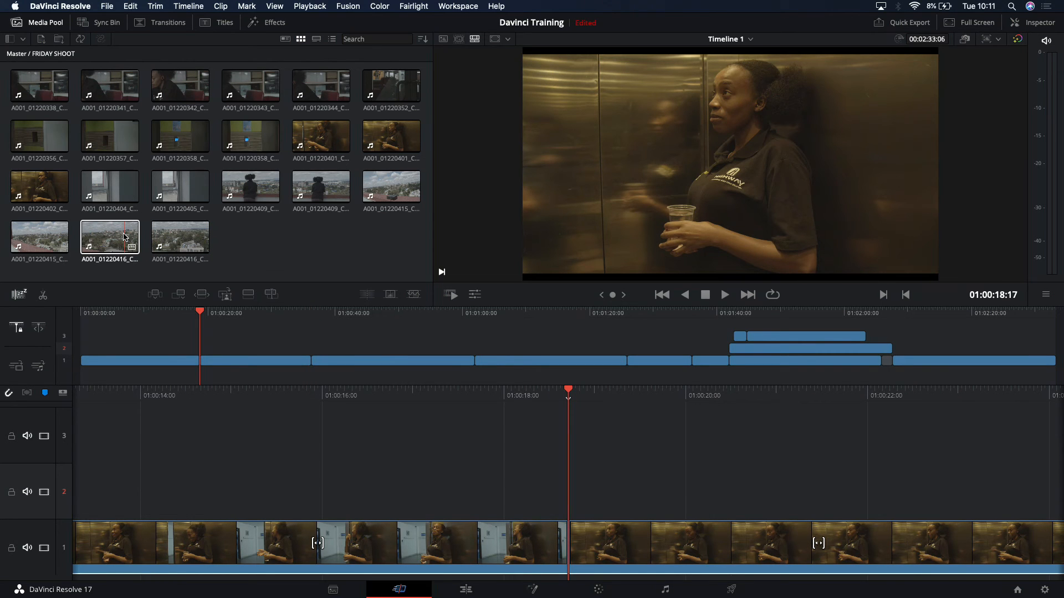
Place the second FL_Main 1 recording from the Audio bin below the clips at the timeline start, and check the tracks on the Edit page.
{"action": "left_click", "coordinate": [16, 53]}
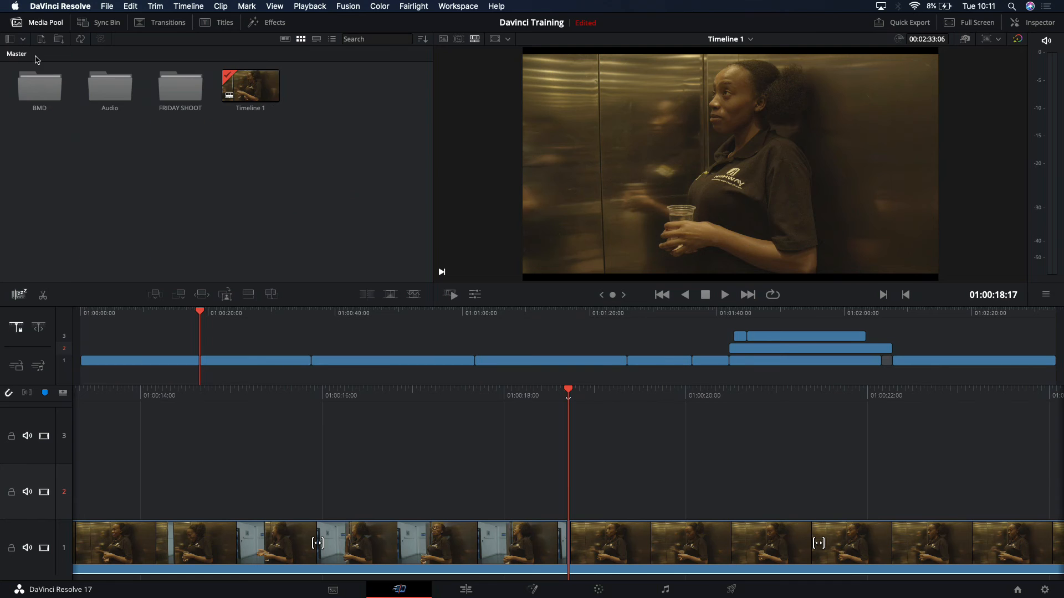
{"action": "double_click", "coordinate": [99, 90]}
{"action": "double_click", "coordinate": [189, 162]}
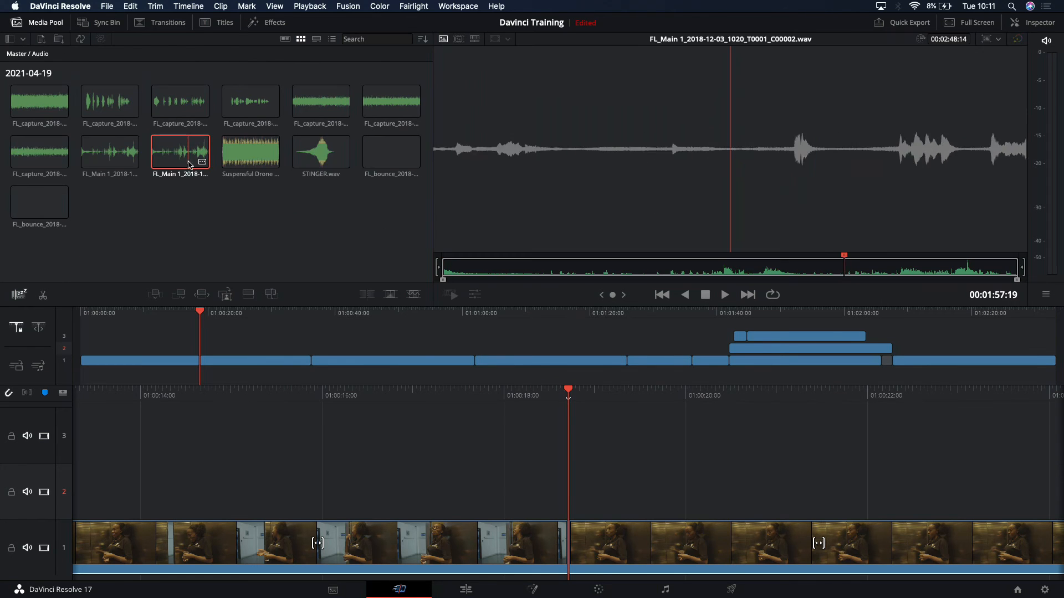
{"action": "left_click_drag", "start_coordinate": [190, 165], "coordinate": [78, 371]}
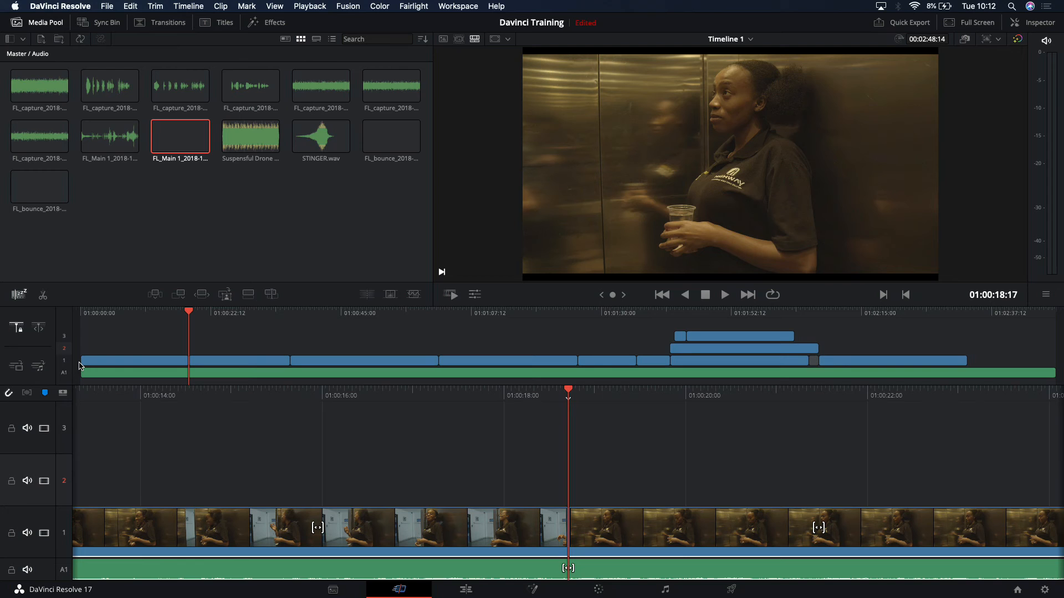
{"action": "left_click", "coordinate": [463, 589]}
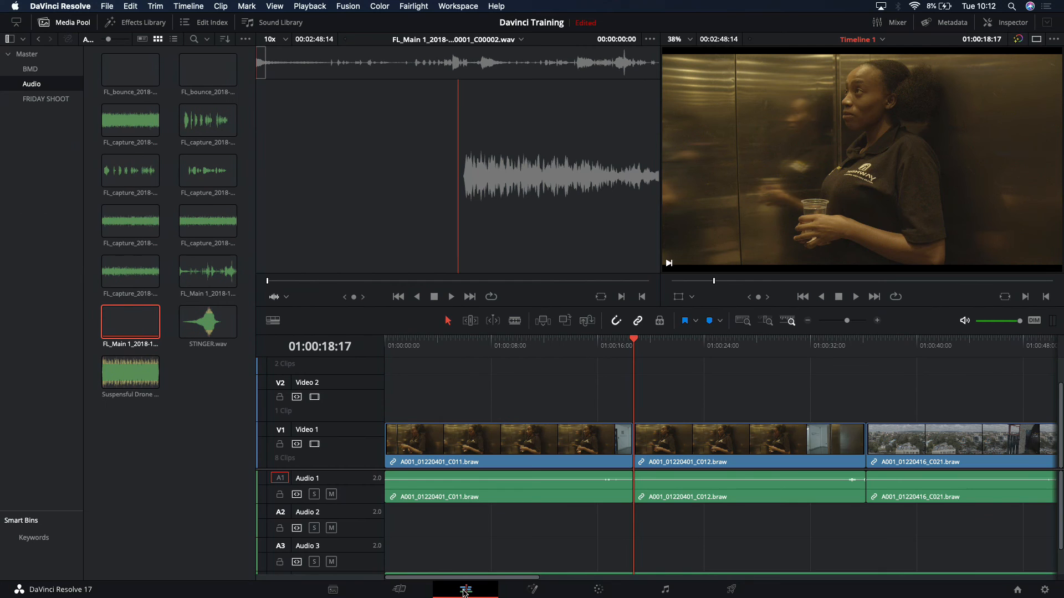
{"action": "left_click", "coordinate": [399, 589]}
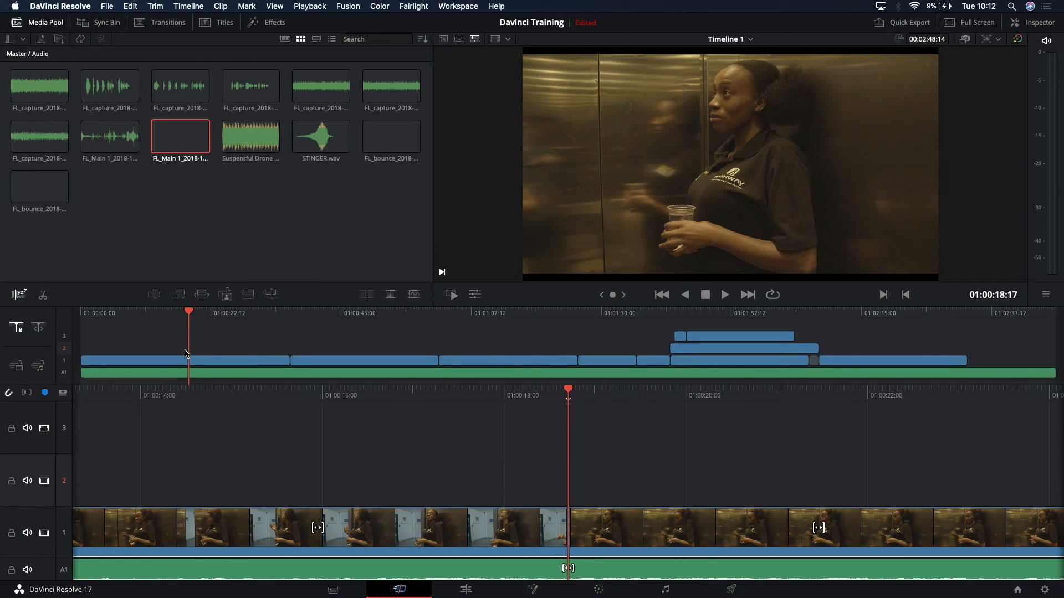
Add timeline markers at the cuts at 01:00:36:05 and 01:01:01:22.
{"action": "key", "text": "Down"}
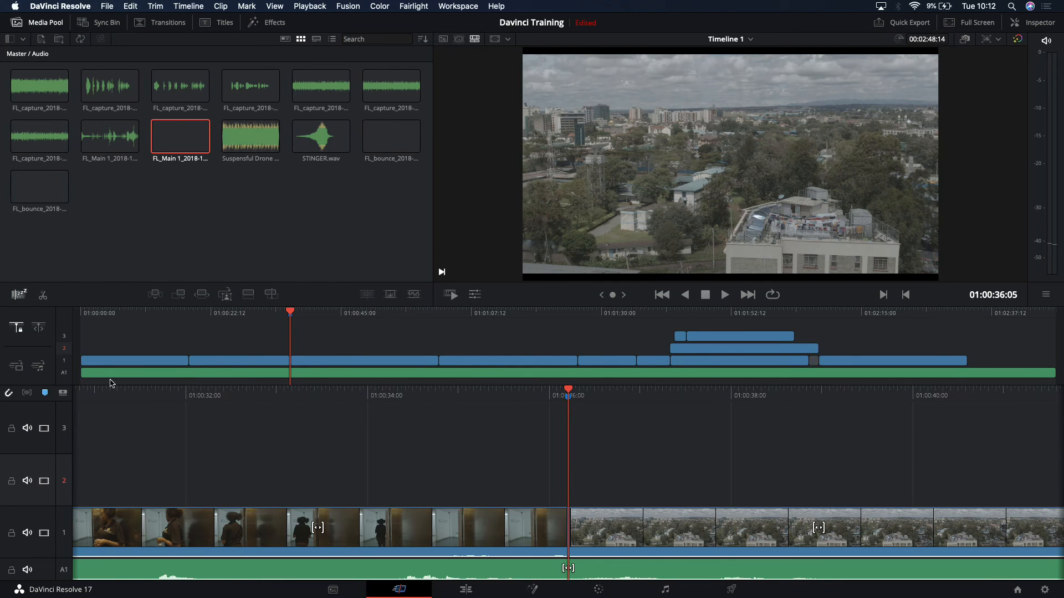
{"action": "key", "text": "m"}
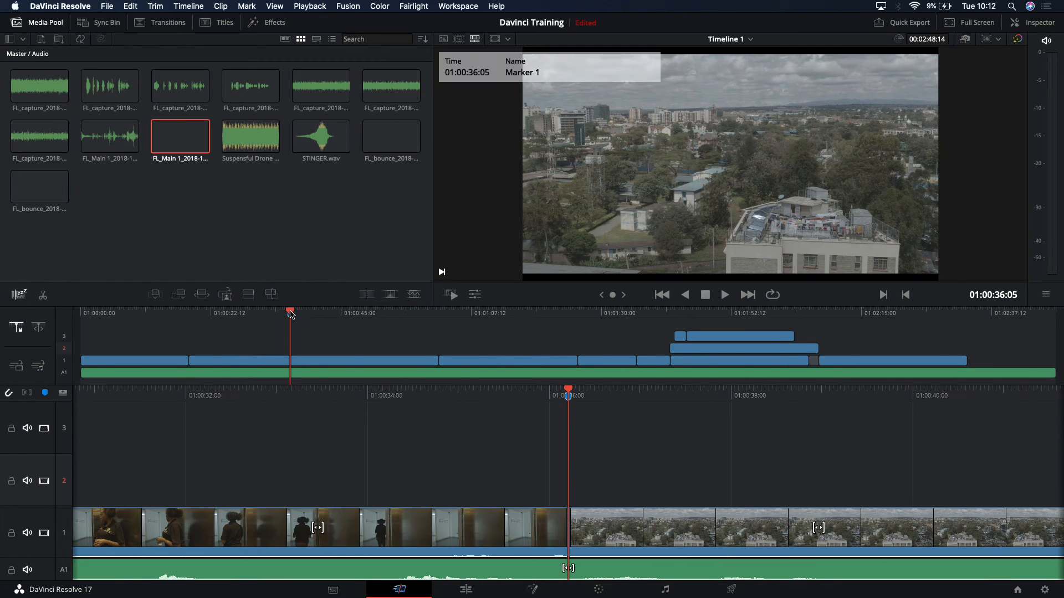
{"action": "mouse_move", "coordinate": [439, 316]}
{"action": "left_mouse_down"}
{"action": "mouse_move", "coordinate": [287, 314]}
{"action": "mouse_move", "coordinate": [453, 313]}
{"action": "mouse_move", "coordinate": [438, 313]}
{"action": "left_mouse_up"}
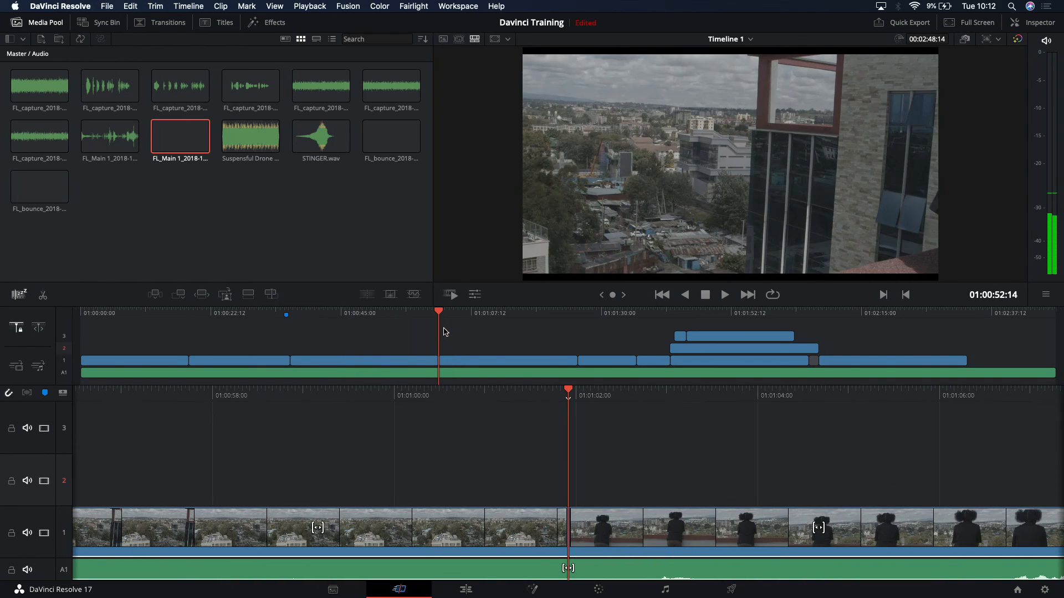
{"action": "key", "text": "m"}
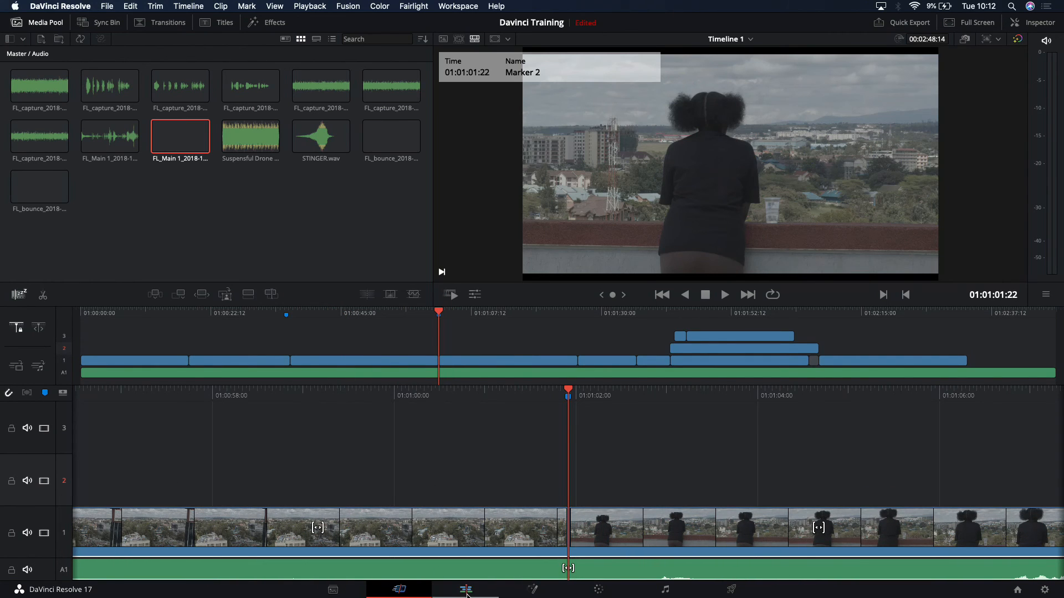
On the Edit page, hide the media pool and zoom the timeline out until all clips fit.
{"action": "left_click", "coordinate": [466, 590]}
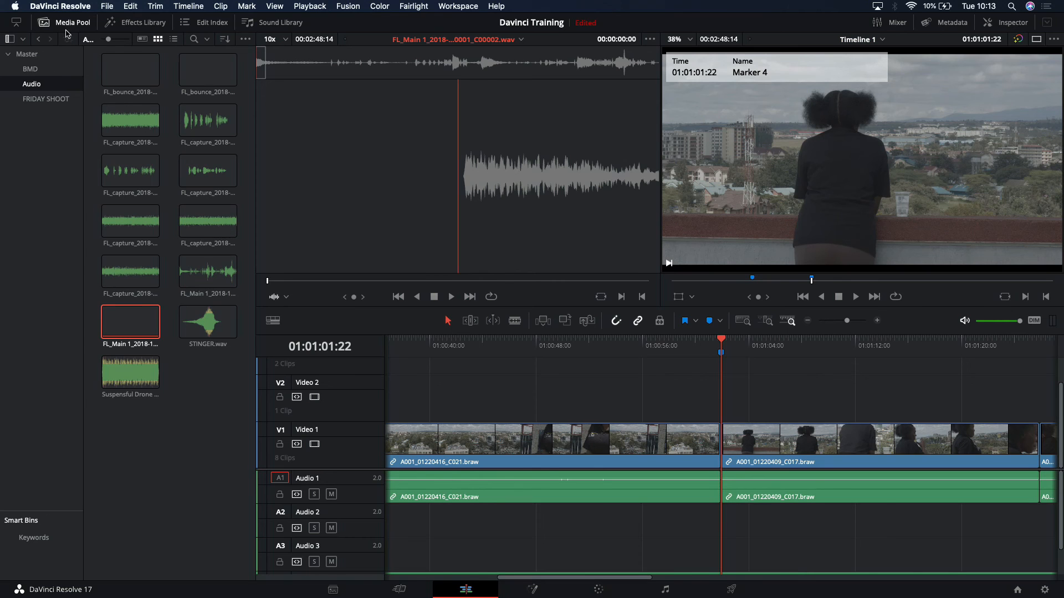
{"action": "left_click", "coordinate": [63, 24]}
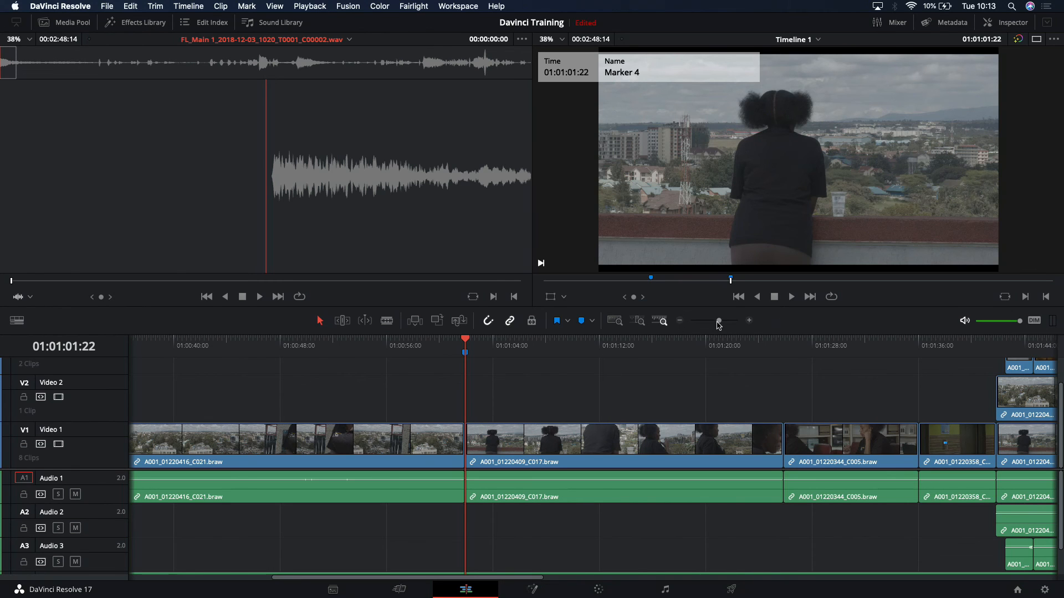
{"action": "mouse_move", "coordinate": [719, 325]}
{"action": "left_mouse_down"}
{"action": "mouse_move", "coordinate": [693, 324]}
{"action": "mouse_move", "coordinate": [731, 322]}
{"action": "mouse_move", "coordinate": [711, 321]}
{"action": "left_mouse_up"}
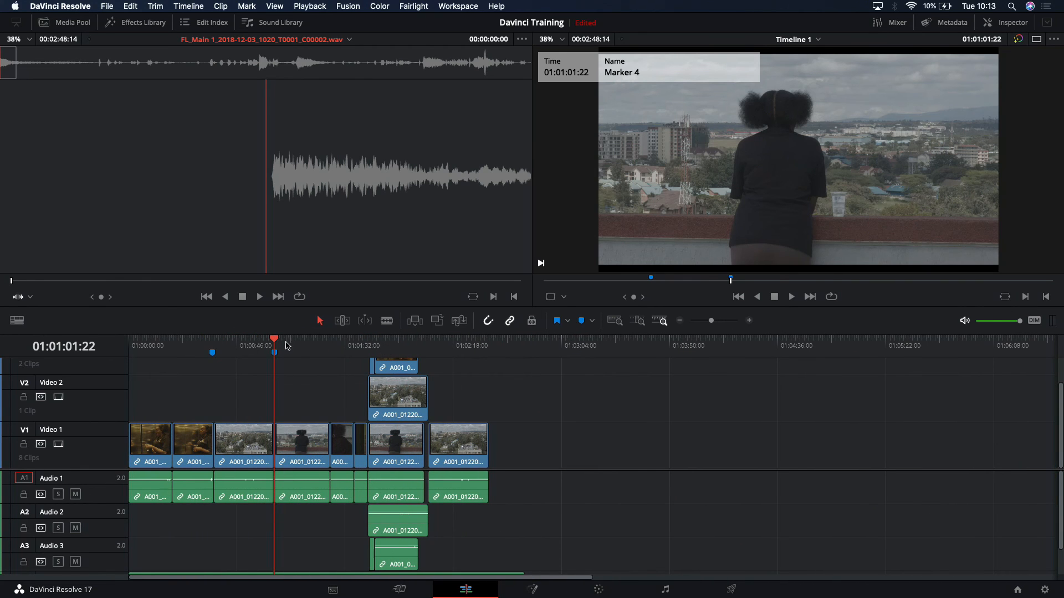
Move the Edit page playhead to 01:00:18:17 and view the timeline at a much wider zoom before returning to the Cut page.
{"action": "left_click", "coordinate": [178, 339]}
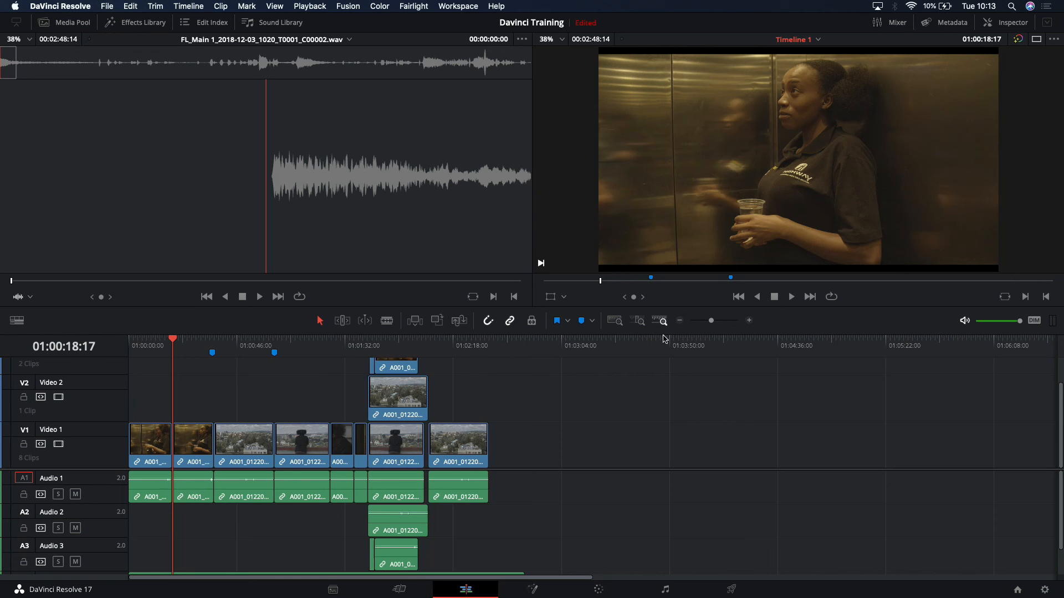
{"action": "left_click_drag", "start_coordinate": [711, 324], "coordinate": [439, 334]}
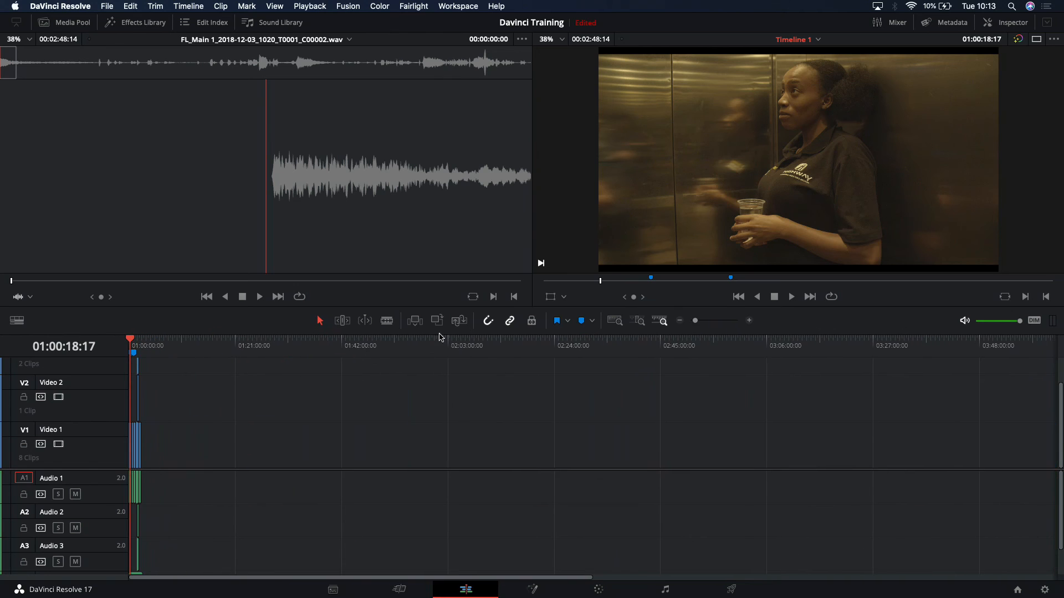
{"action": "key", "text": "shift+3"}
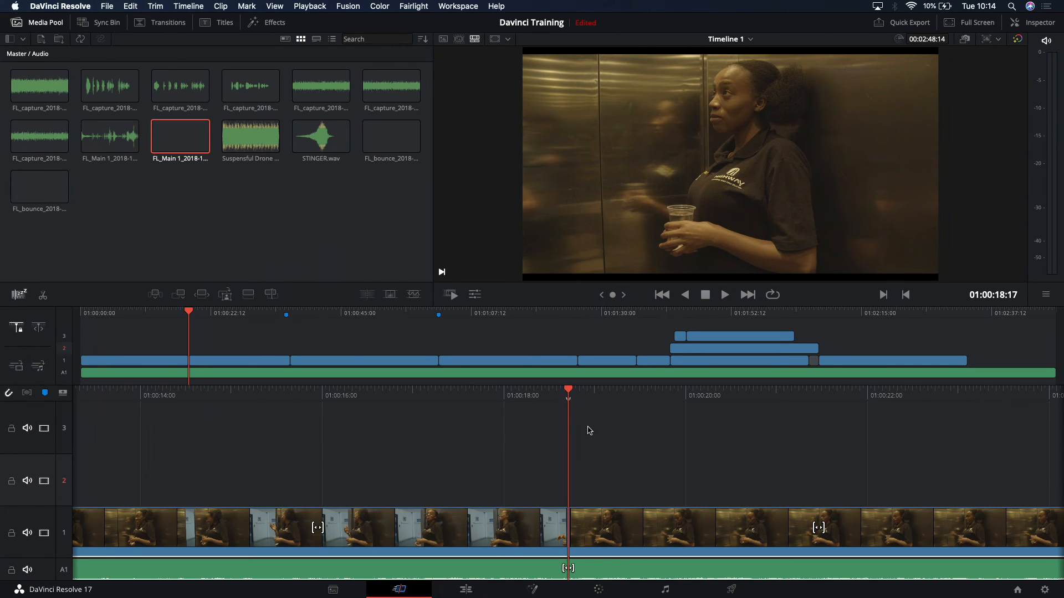